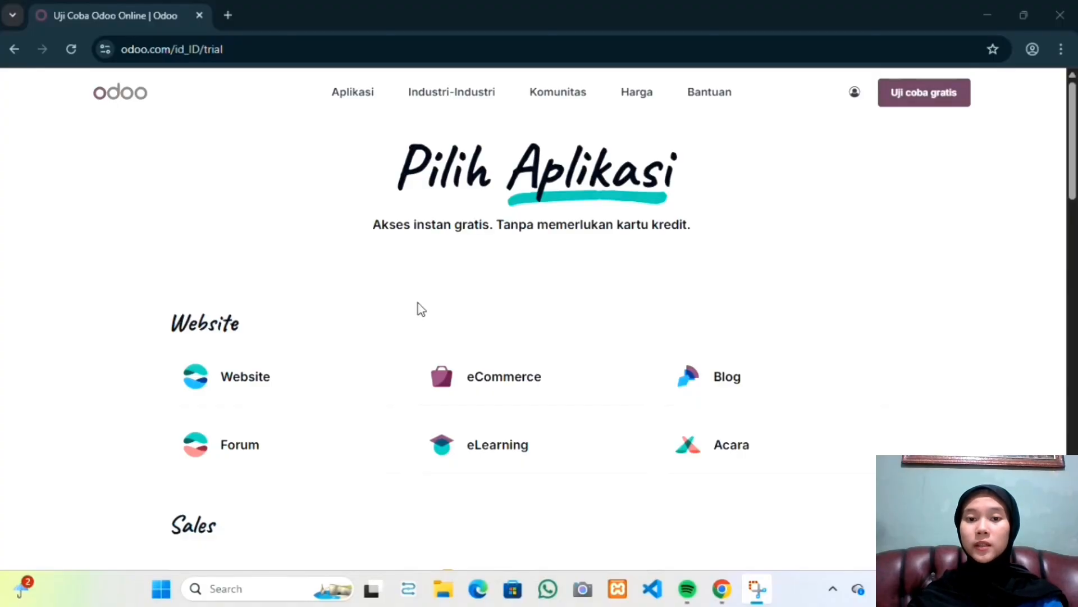
Step: Select the Rekrutmen, Karyawan, Kehadiran and Daftar Gaji apps for the free trial and continue
{"action": "scroll", "coordinate": [418, 303], "scroll_direction": "down", "scroll_amount": 10}
{"action": "scroll", "coordinate": [418, 304], "scroll_direction": "down", "scroll_amount": 15}
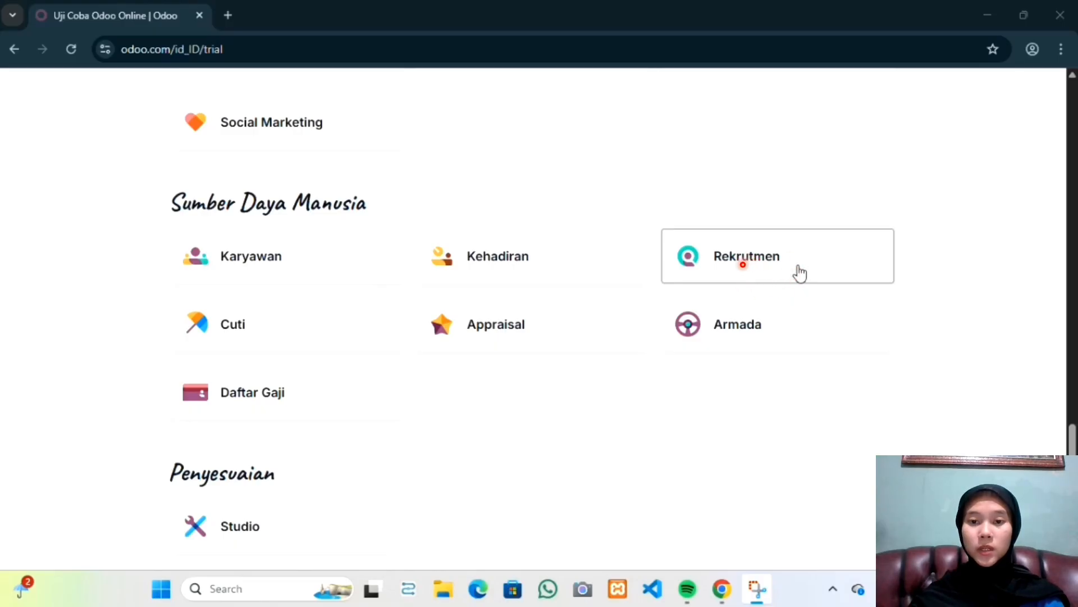
{"action": "left_click", "coordinate": [800, 273]}
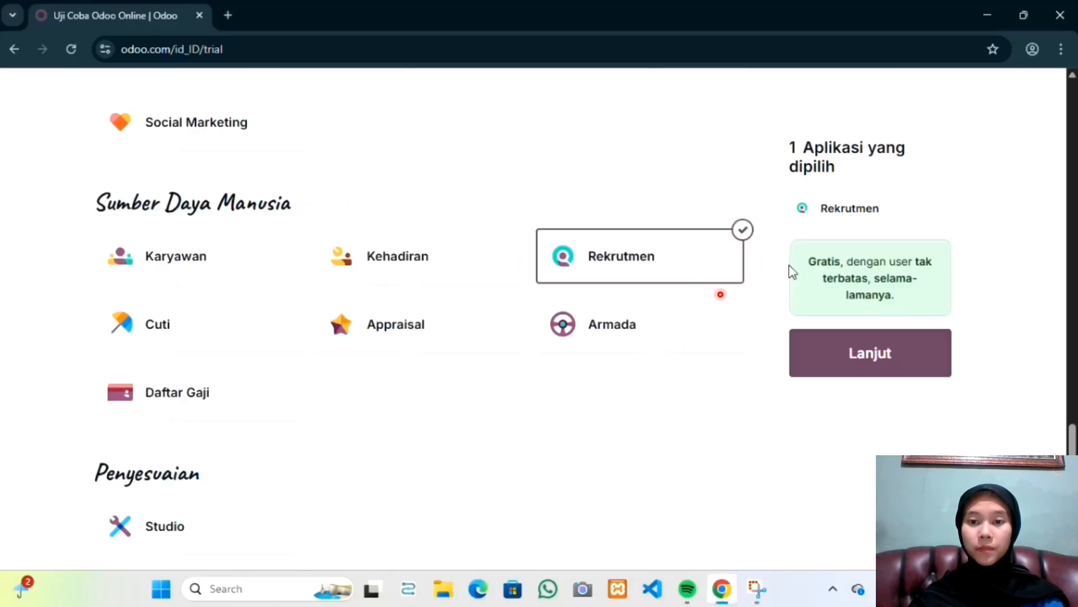
{"action": "left_click", "coordinate": [232, 264]}
{"action": "left_click", "coordinate": [365, 257]}
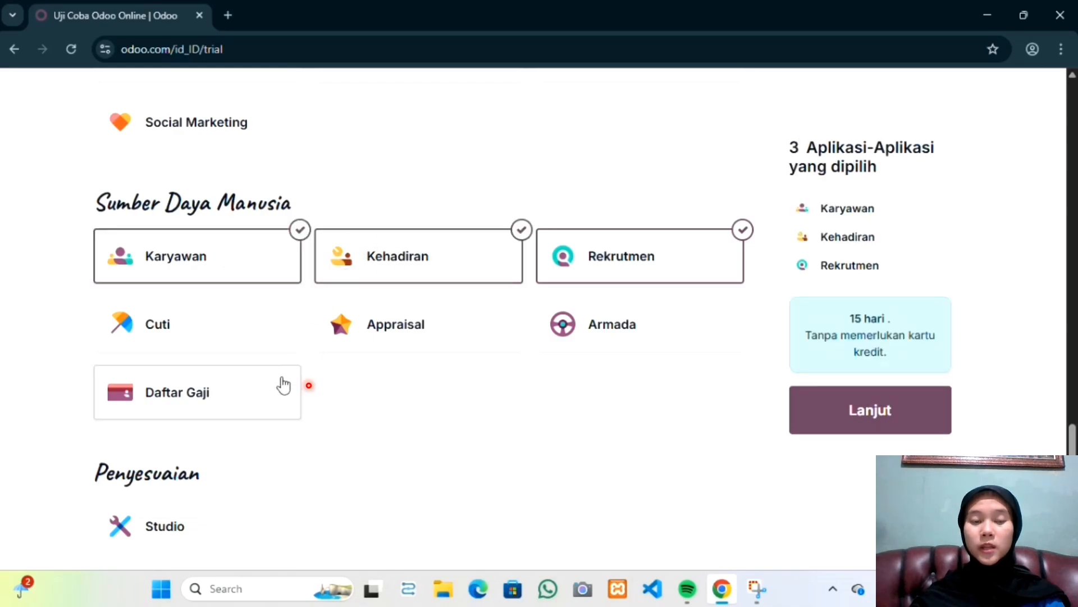
{"action": "left_click", "coordinate": [244, 420]}
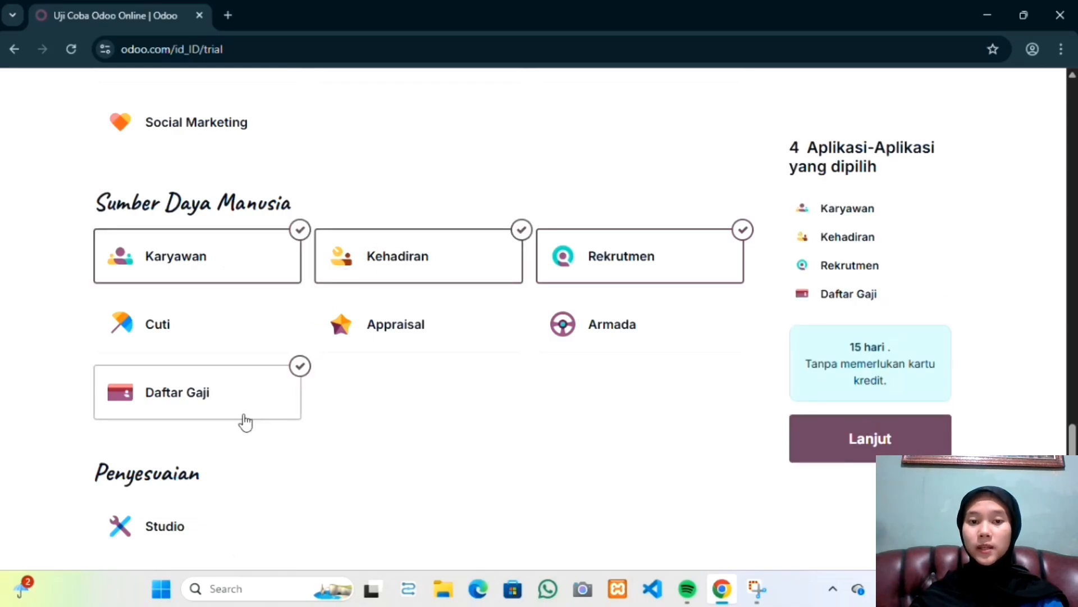
{"action": "left_click", "coordinate": [888, 443]}
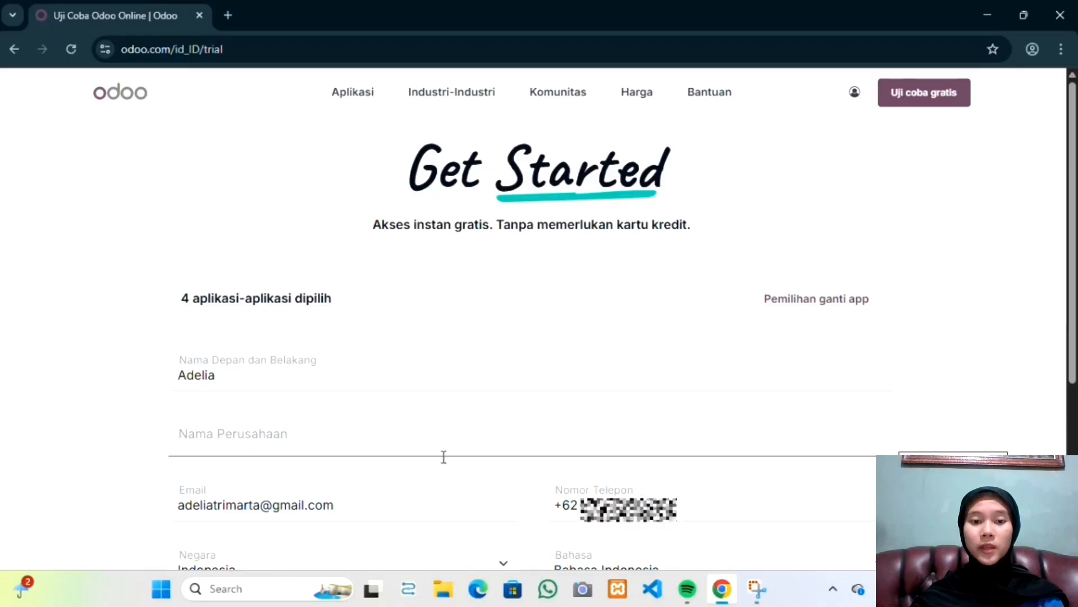
Step: Fill in the full name from the autofill suggestion and enter the company name Ryossafood
{"action": "left_click", "coordinate": [356, 386]}
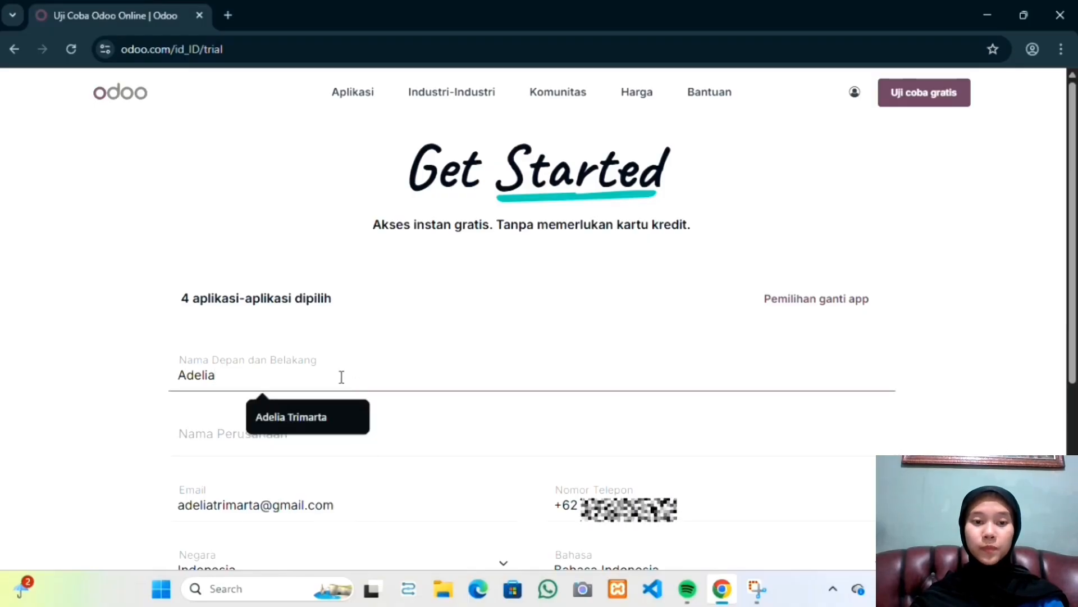
{"action": "left_click", "coordinate": [303, 430]}
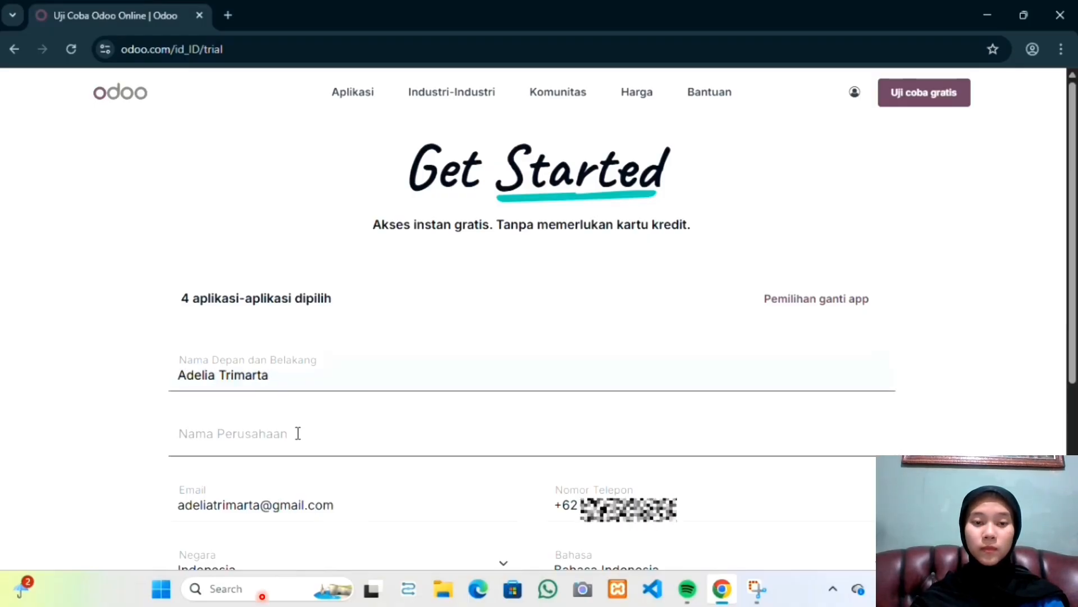
{"action": "left_click", "coordinate": [296, 433]}
{"action": "left_click", "coordinate": [295, 482]}
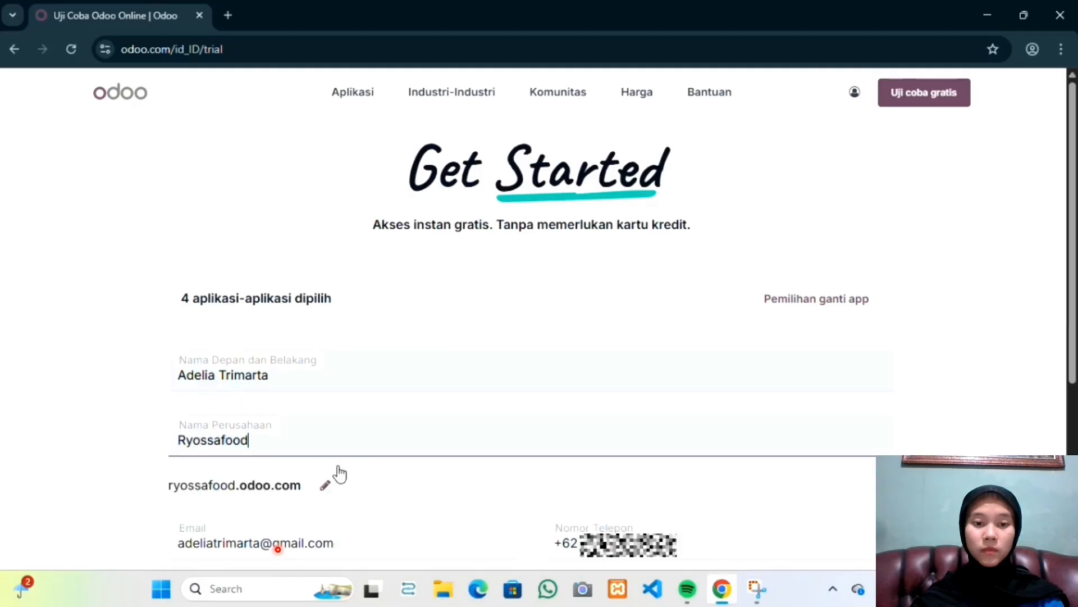
Step: Open the ryossafood domain for editing
{"action": "left_click", "coordinate": [326, 487]}
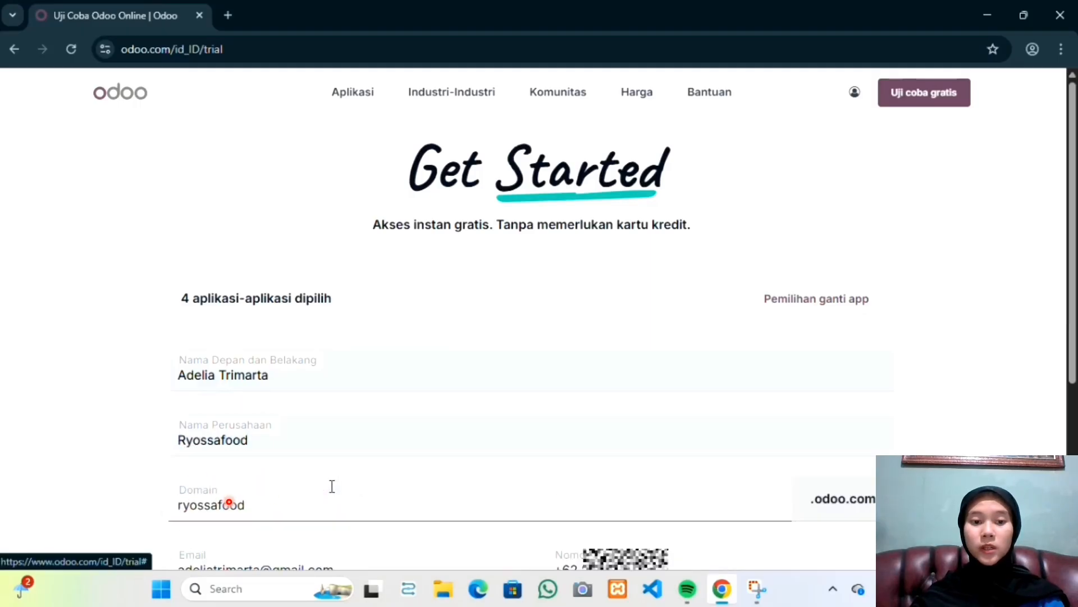
{"action": "scroll", "coordinate": [315, 483], "scroll_direction": "down", "scroll_amount": 1}
{"action": "left_click", "coordinate": [264, 459]}
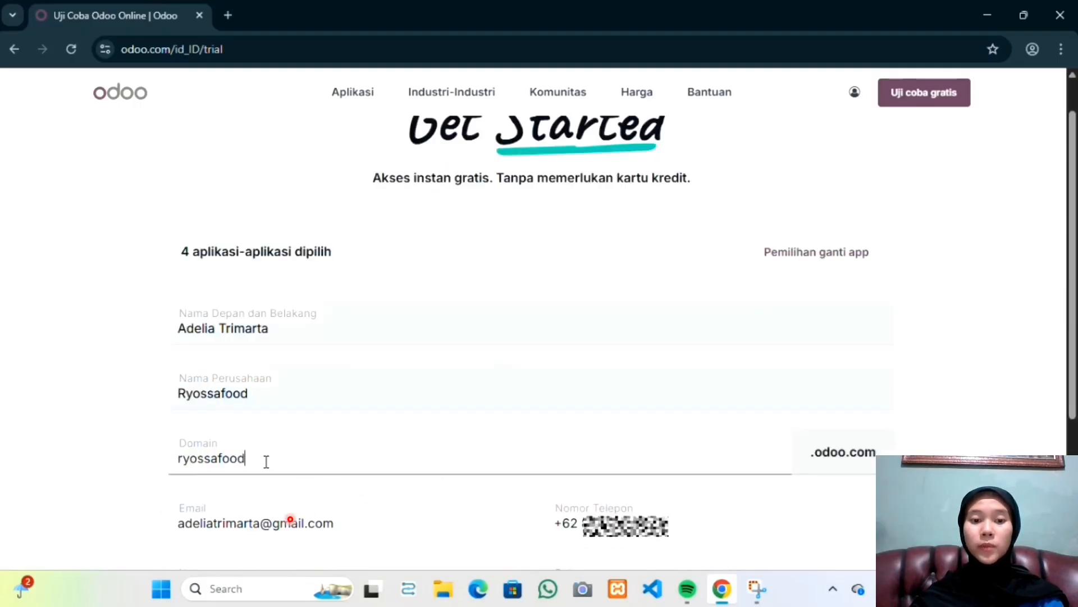
Step: Set the company size to 50 - 250 karyawan and the main interest to Saya adalah mahasiswa
{"action": "scroll", "coordinate": [182, 384], "scroll_direction": "down", "scroll_amount": 2}
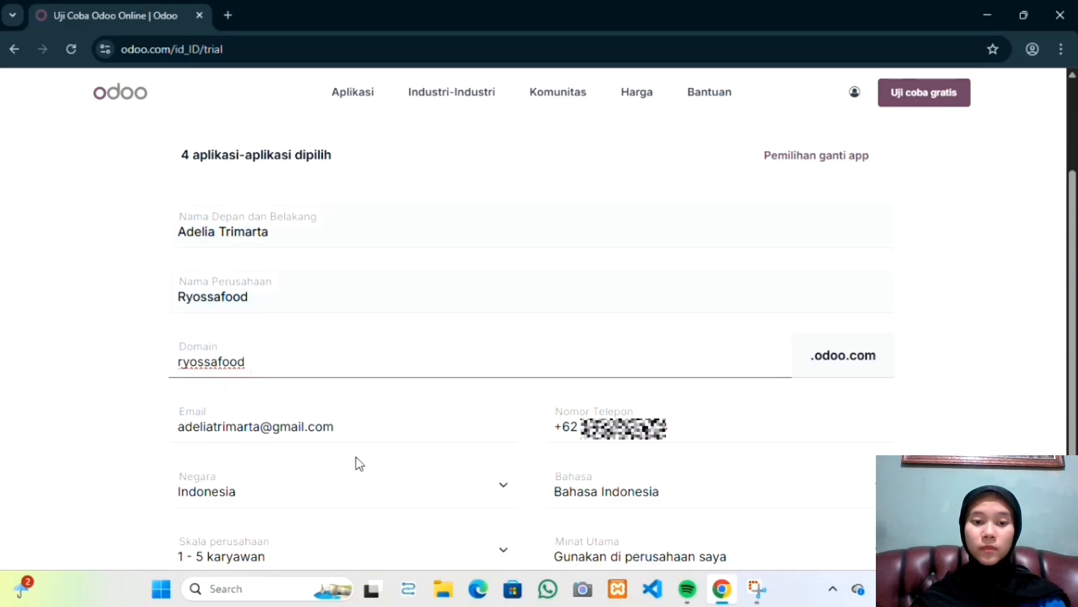
{"action": "scroll", "coordinate": [360, 464], "scroll_direction": "down", "scroll_amount": 1}
{"action": "left_click", "coordinate": [440, 483]}
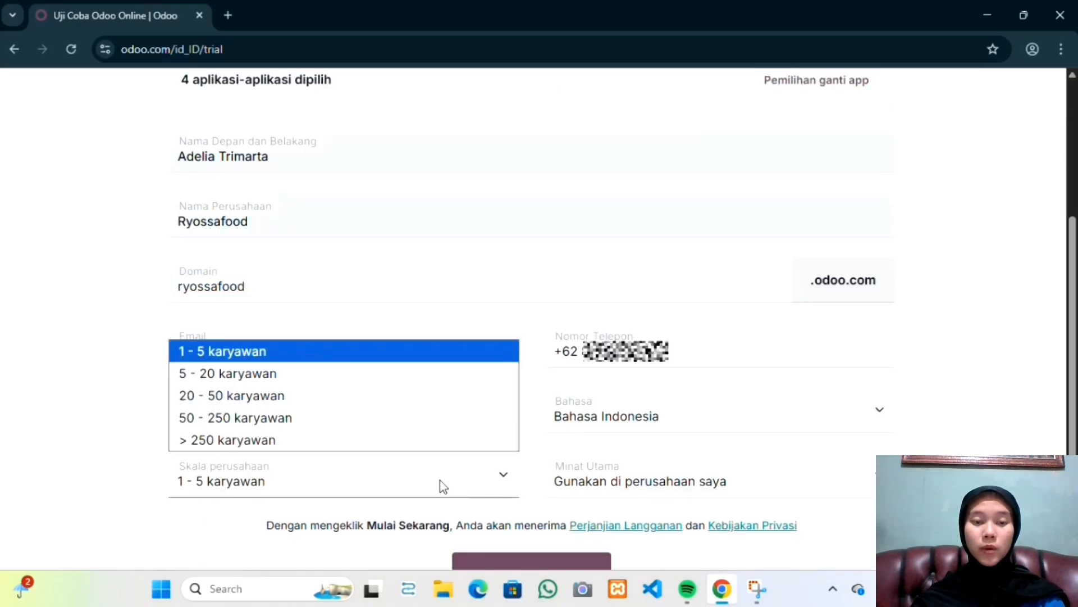
{"action": "left_click", "coordinate": [298, 421]}
{"action": "left_click", "coordinate": [730, 489]}
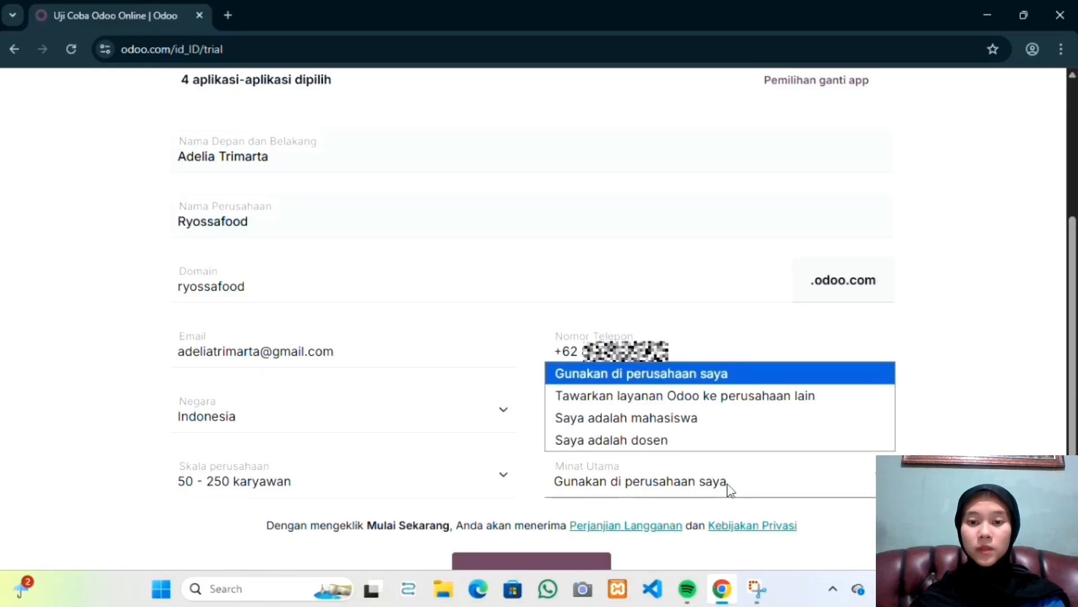
{"action": "left_click", "coordinate": [661, 419]}
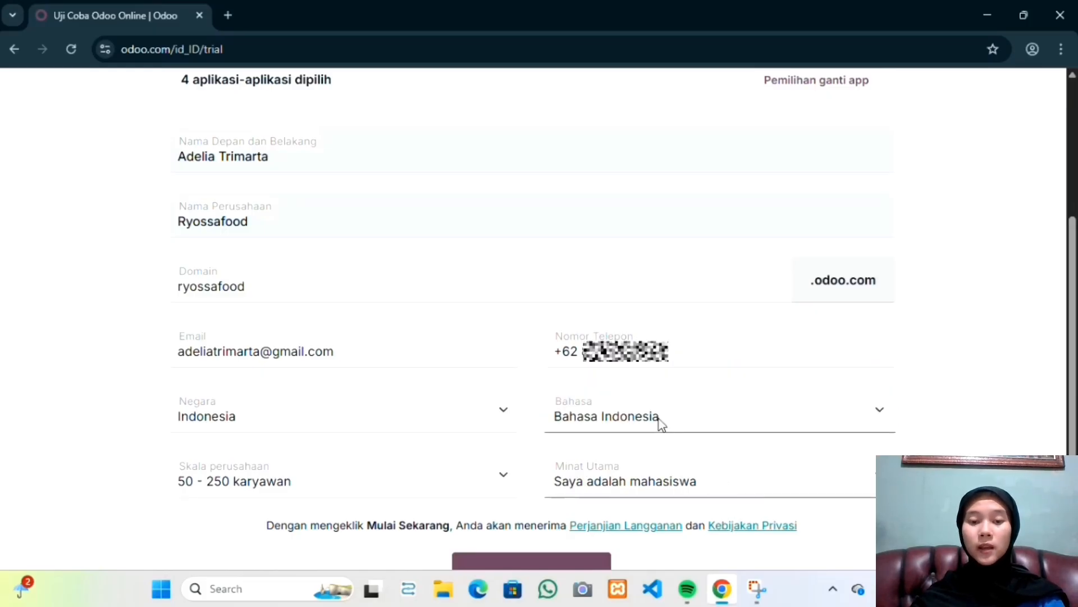
Step: Submit the signup form to start the trial database
{"action": "scroll", "coordinate": [575, 424], "scroll_direction": "down", "scroll_amount": 1}
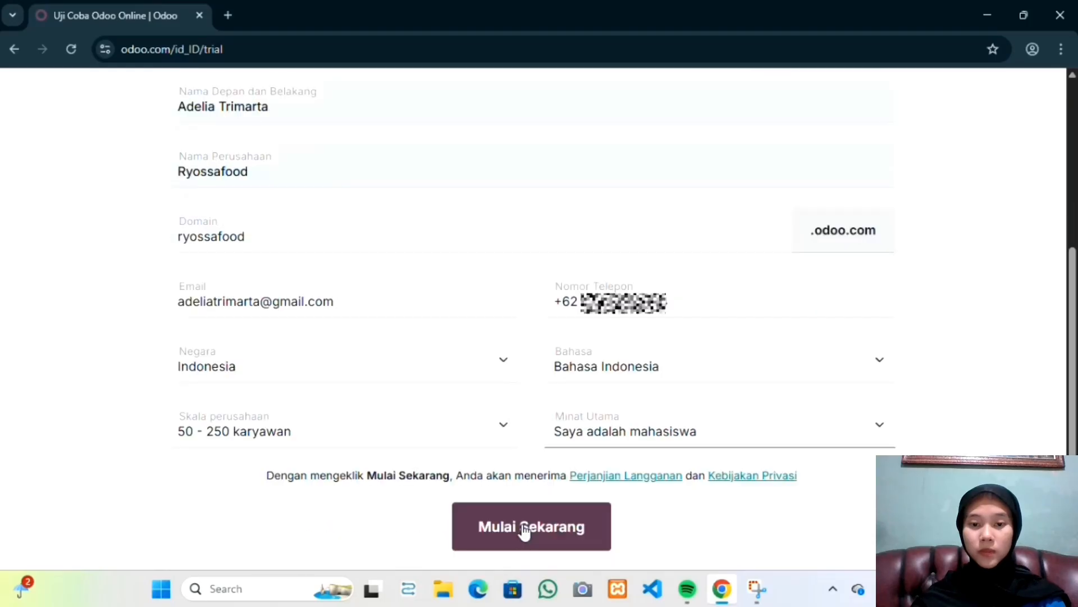
{"action": "left_click", "coordinate": [522, 526]}
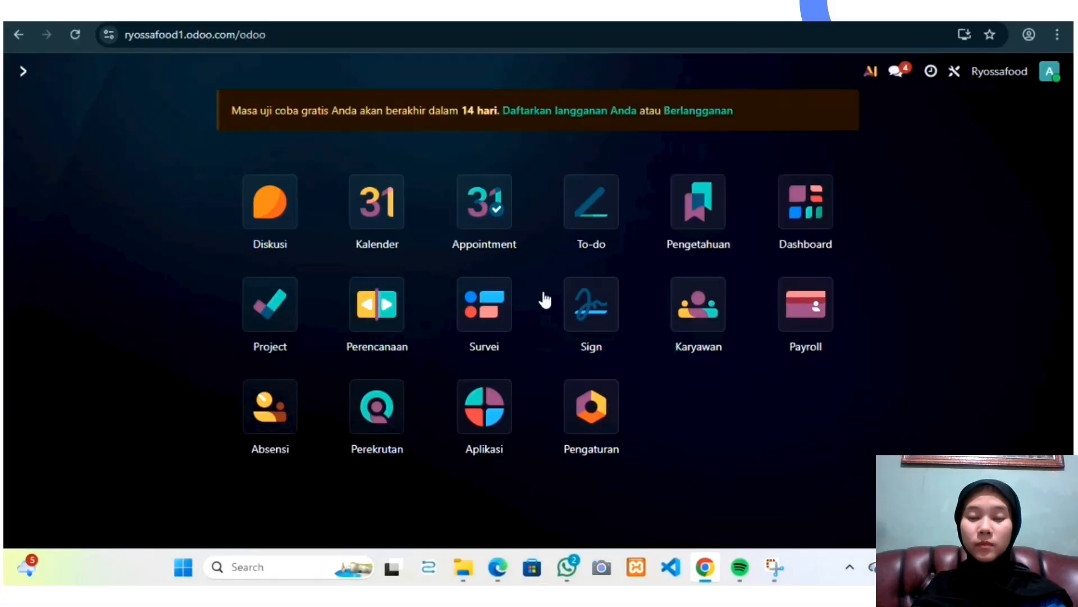
Step: Open the Karyawan app and the second employee's record
{"action": "left_click", "coordinate": [707, 328]}
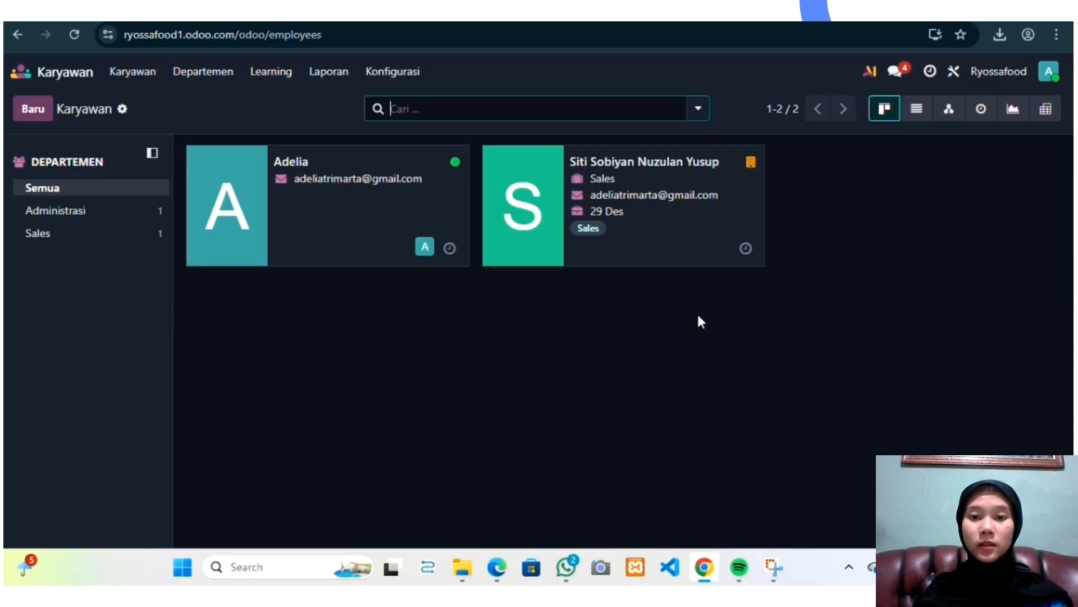
{"action": "left_click", "coordinate": [665, 243]}
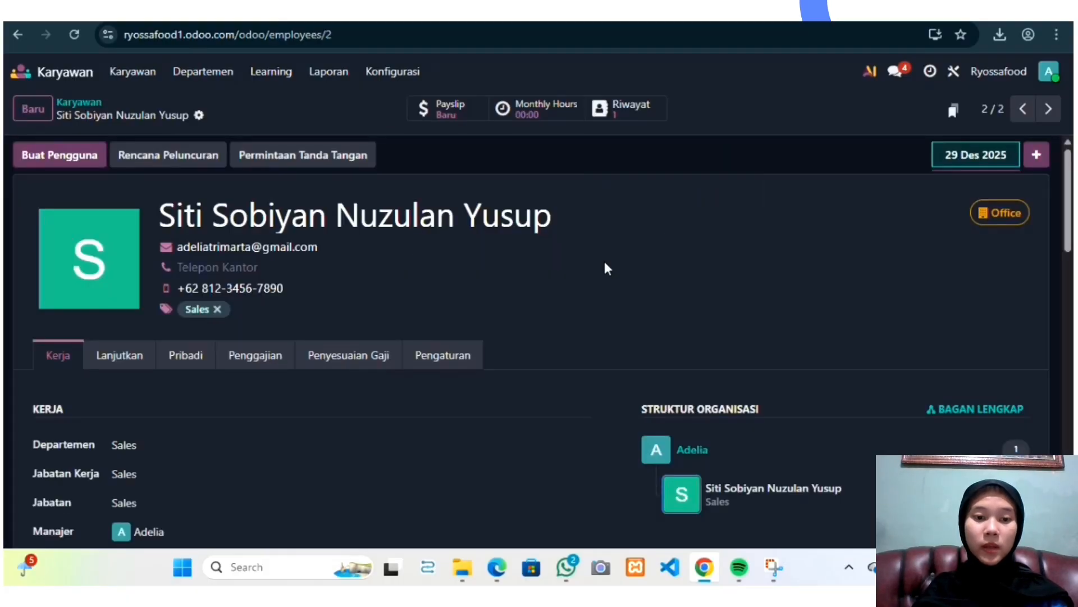
Step: Set the employee's work location to Office
{"action": "scroll", "coordinate": [303, 352], "scroll_direction": "down", "scroll_amount": 2}
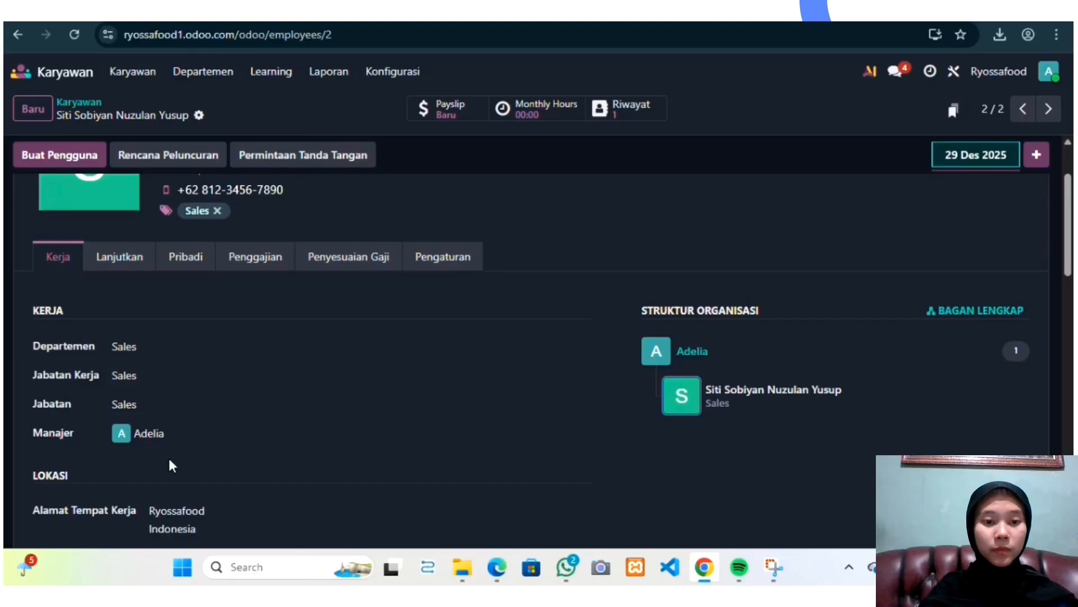
{"action": "scroll", "coordinate": [172, 466], "scroll_direction": "down", "scroll_amount": 3}
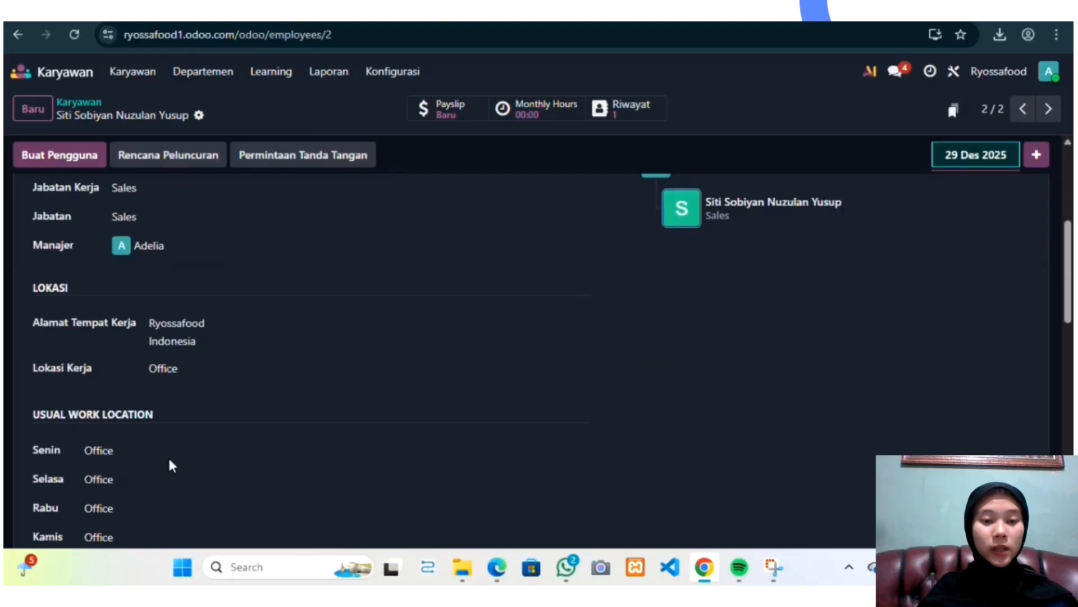
{"action": "left_click", "coordinate": [209, 369]}
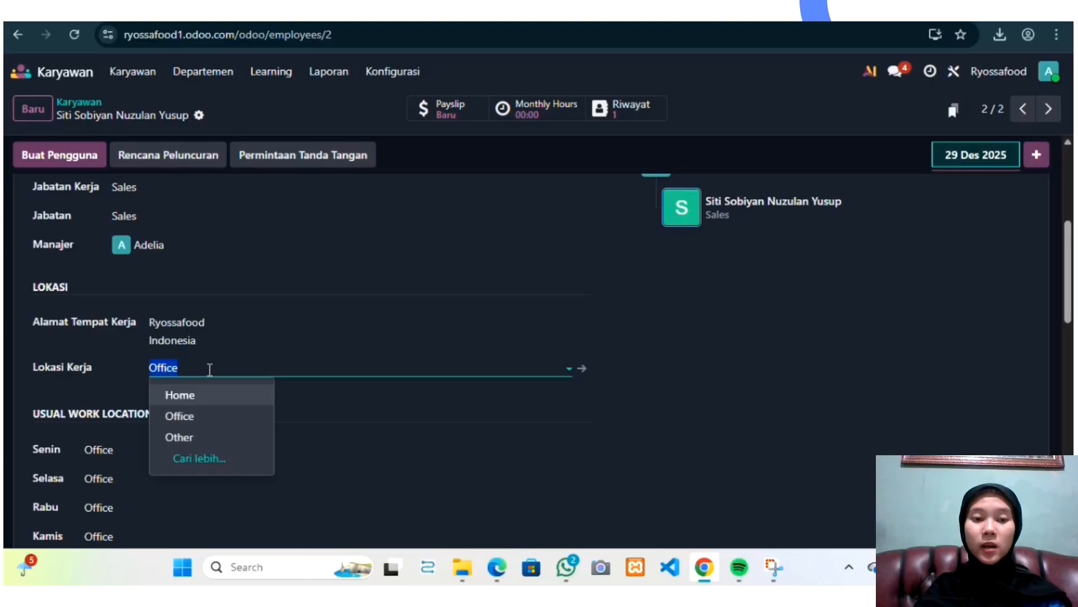
{"action": "left_click", "coordinate": [221, 416]}
Step: Set Monday's usual work location to Office
{"action": "scroll", "coordinate": [221, 414], "scroll_direction": "down", "scroll_amount": 1}
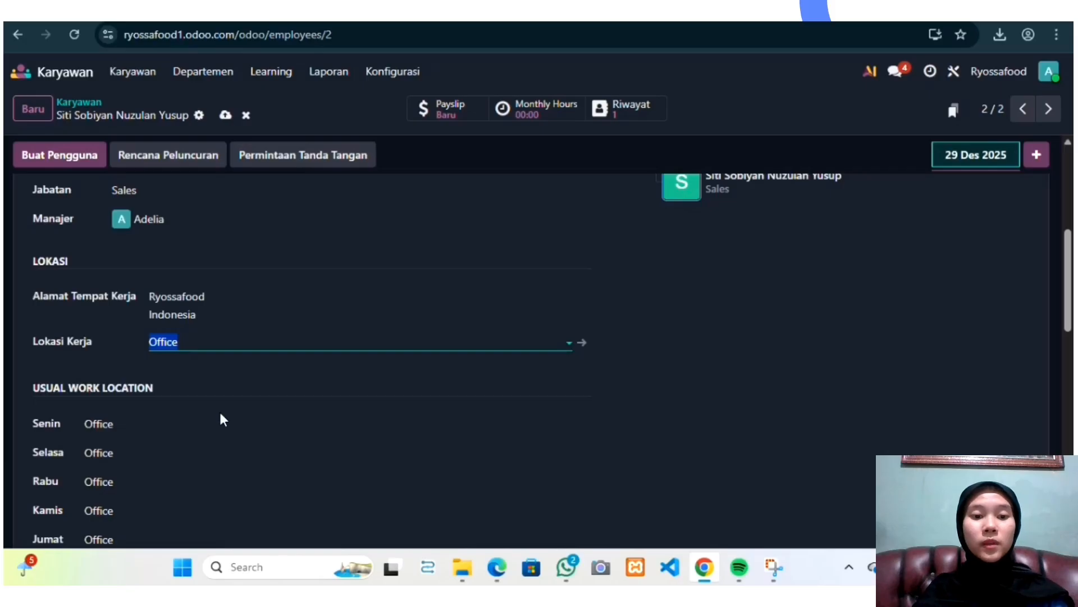
{"action": "scroll", "coordinate": [219, 409], "scroll_direction": "down", "scroll_amount": 2}
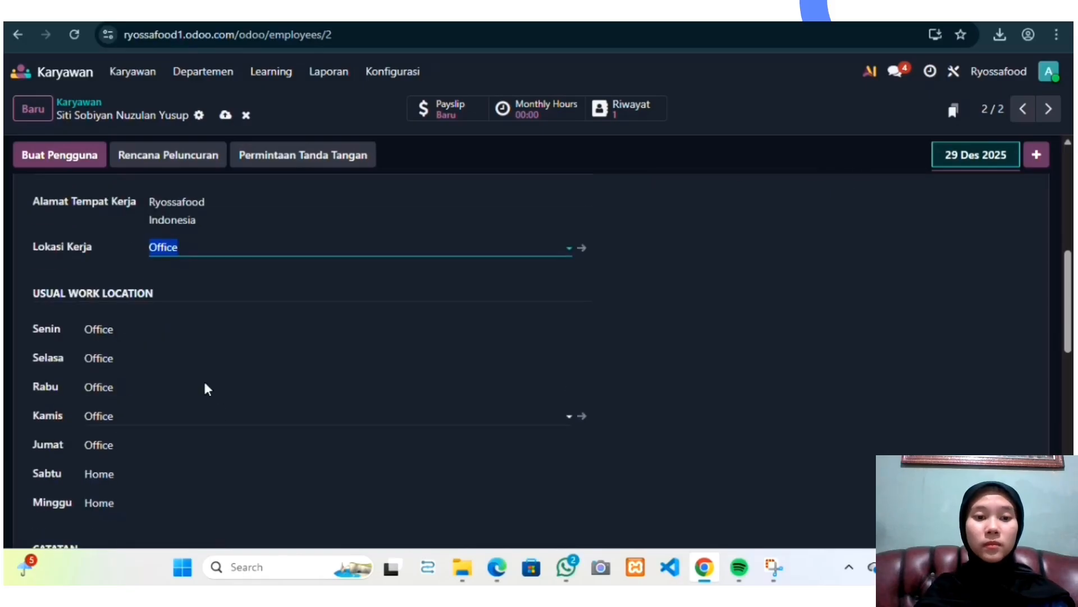
{"action": "left_click", "coordinate": [175, 327]}
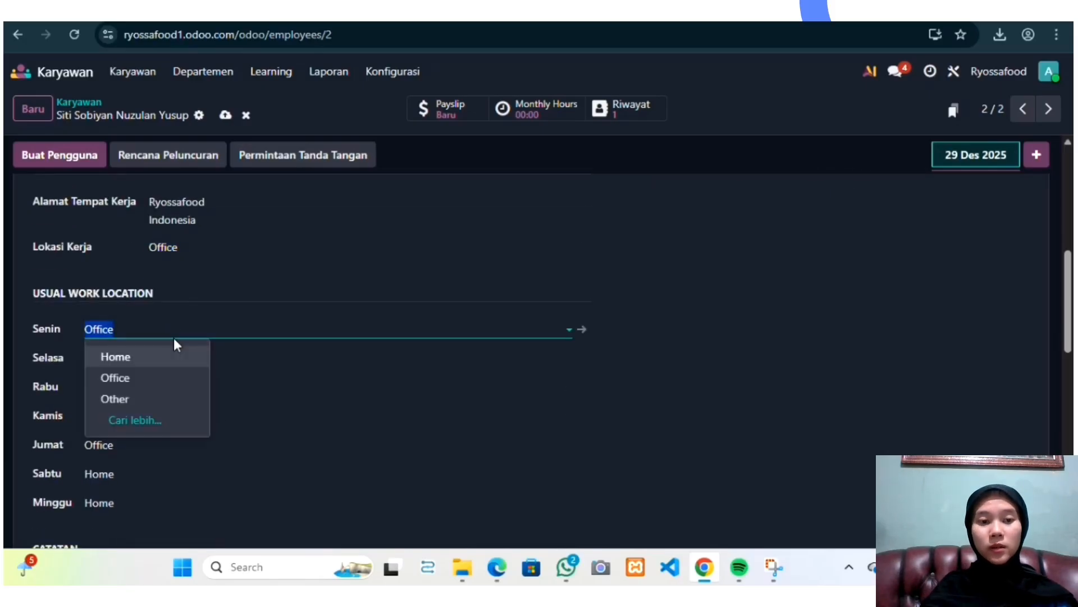
{"action": "left_click", "coordinate": [163, 380]}
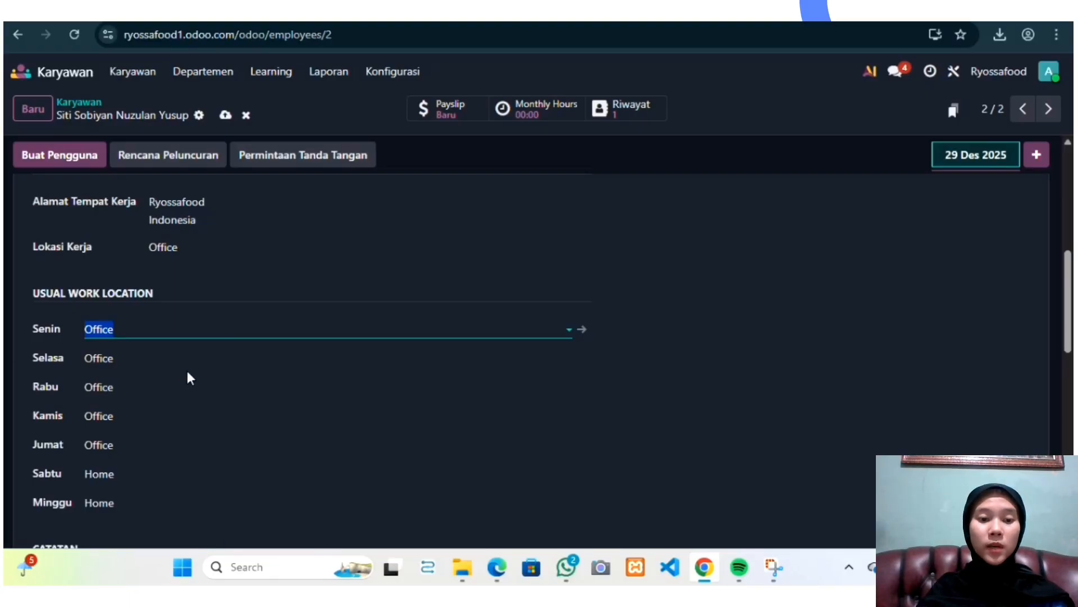
Step: Open the Saturday and Sunday usual work location fields
{"action": "scroll", "coordinate": [157, 401], "scroll_direction": "down", "scroll_amount": 1}
{"action": "left_click", "coordinate": [152, 419]}
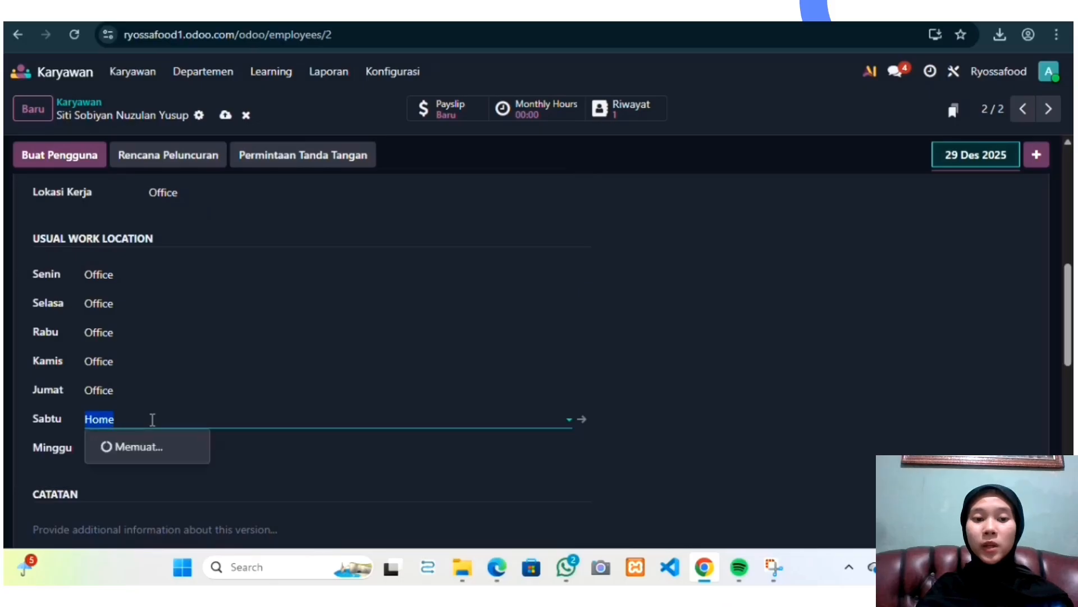
{"action": "left_click", "coordinate": [157, 445]}
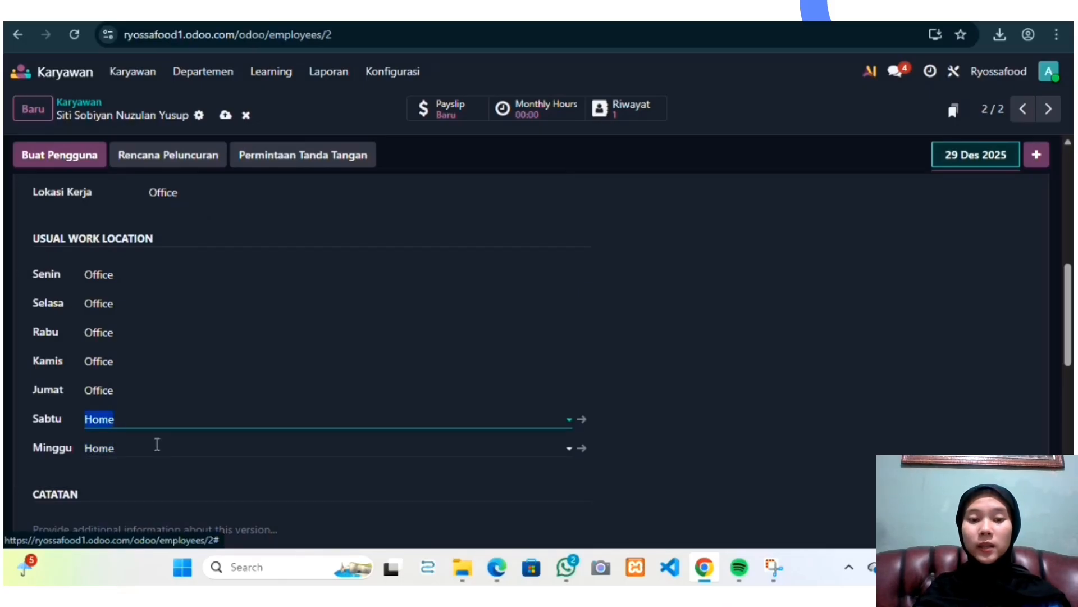
Step: Review the resume and skills on the employee's Lanjutkan tab
{"action": "scroll", "coordinate": [317, 361], "scroll_direction": "up", "scroll_amount": 8}
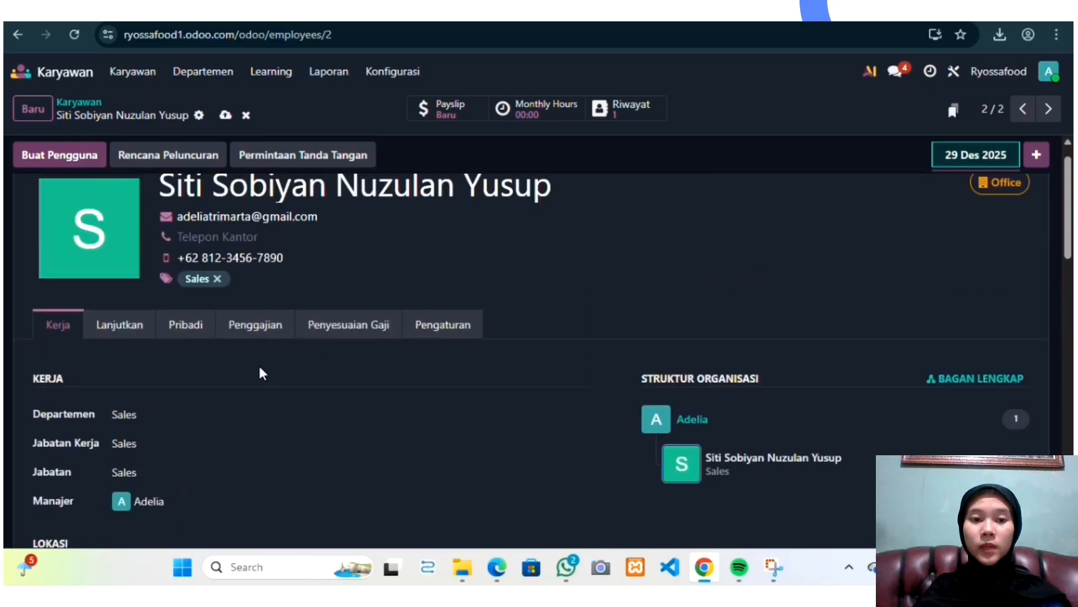
{"action": "left_click", "coordinate": [120, 326]}
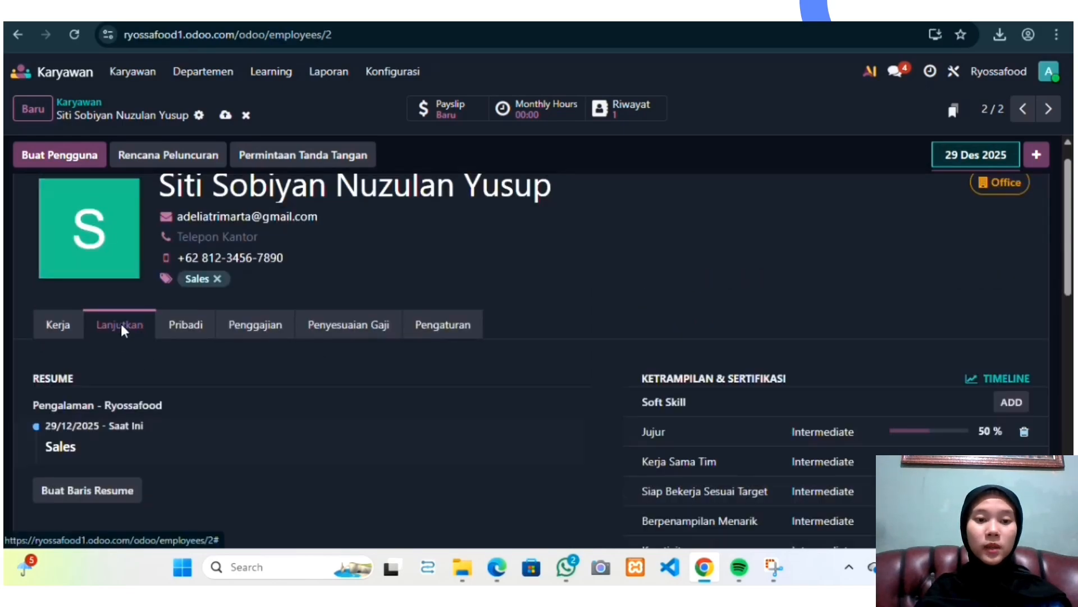
{"action": "scroll", "coordinate": [230, 377], "scroll_direction": "down", "scroll_amount": 2}
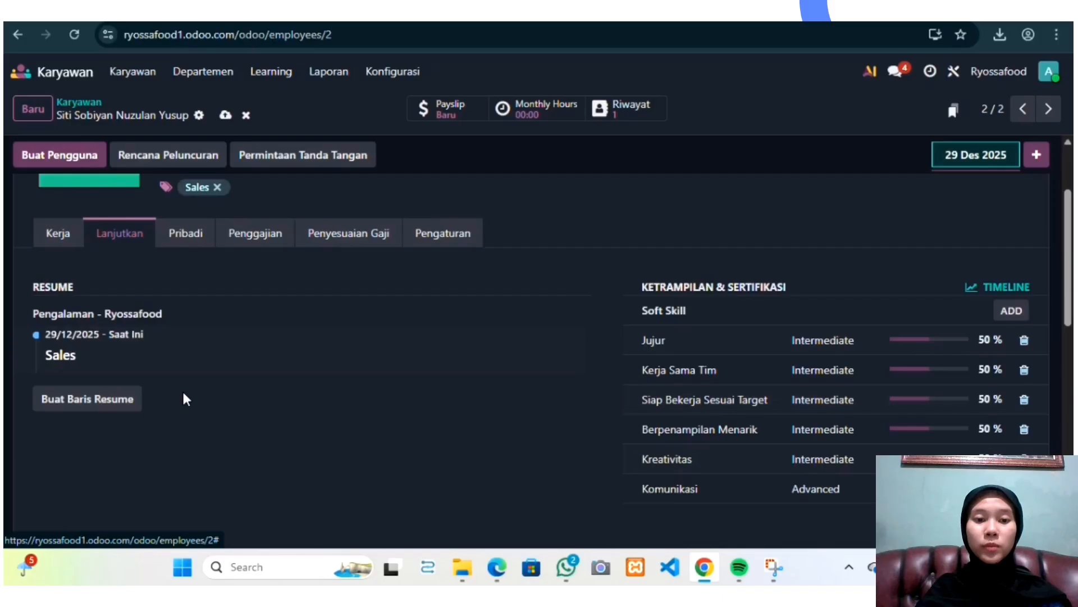
{"action": "scroll", "coordinate": [165, 403], "scroll_direction": "down", "scroll_amount": 1}
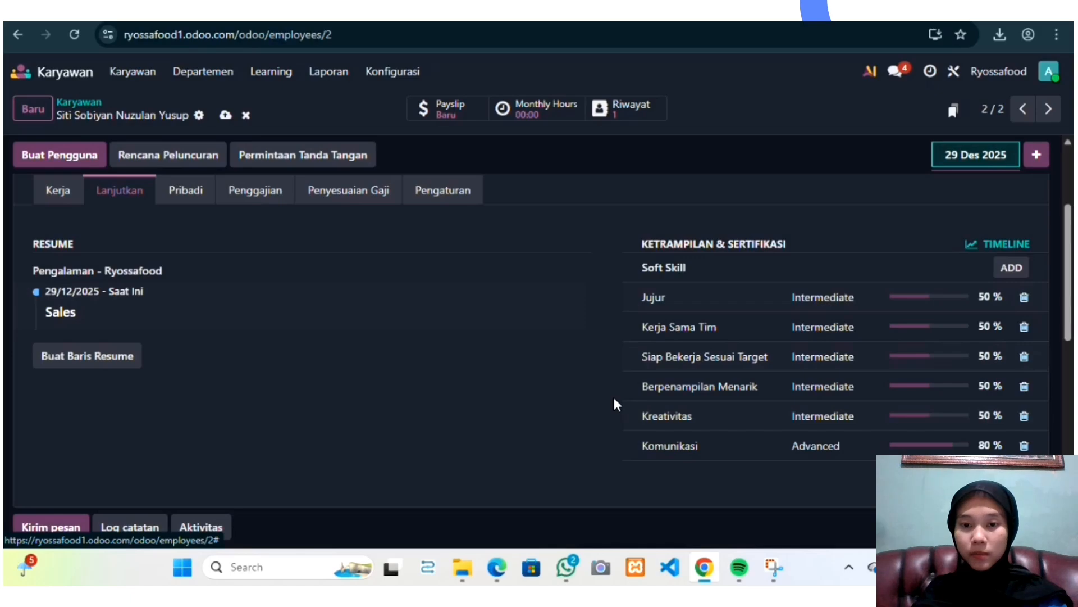
Step: Review the private contact and personal information on the Pribadi tab
{"action": "scroll", "coordinate": [614, 403], "scroll_direction": "up", "scroll_amount": 2}
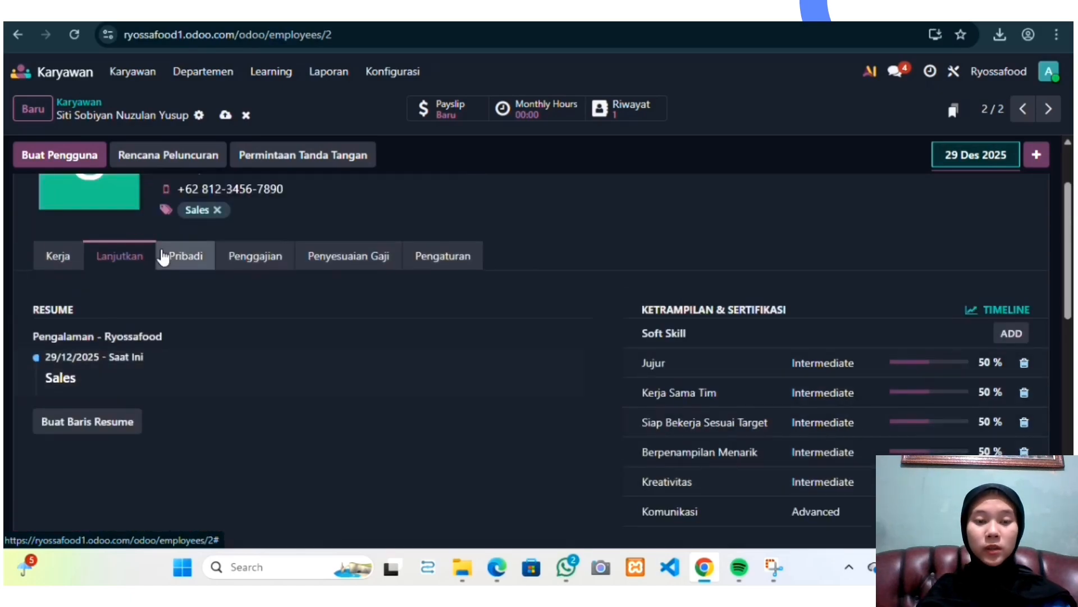
{"action": "left_click", "coordinate": [163, 256]}
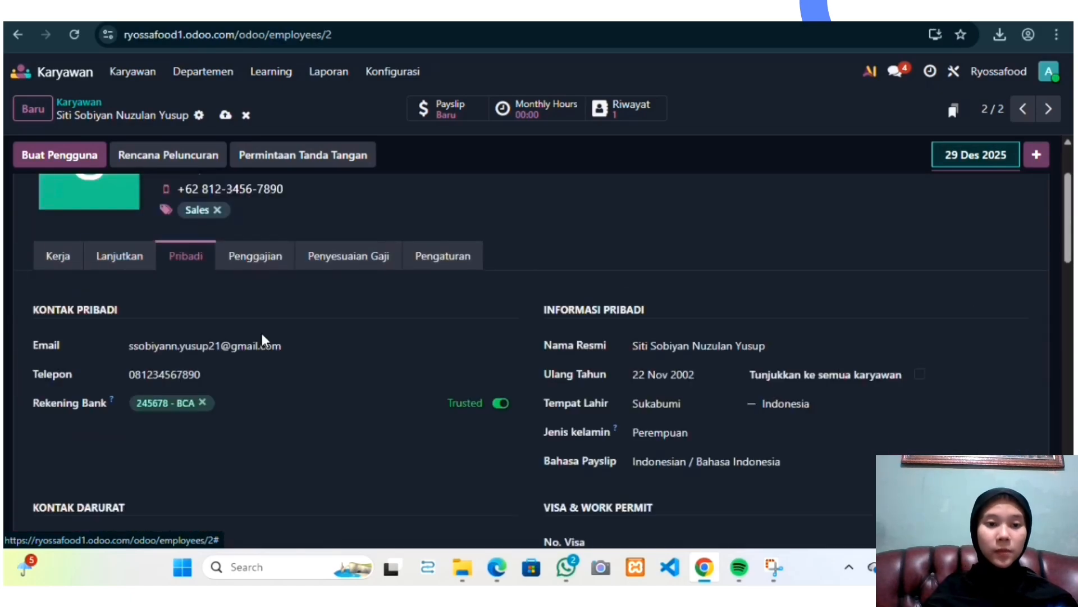
{"action": "scroll", "coordinate": [261, 337], "scroll_direction": "down", "scroll_amount": 1}
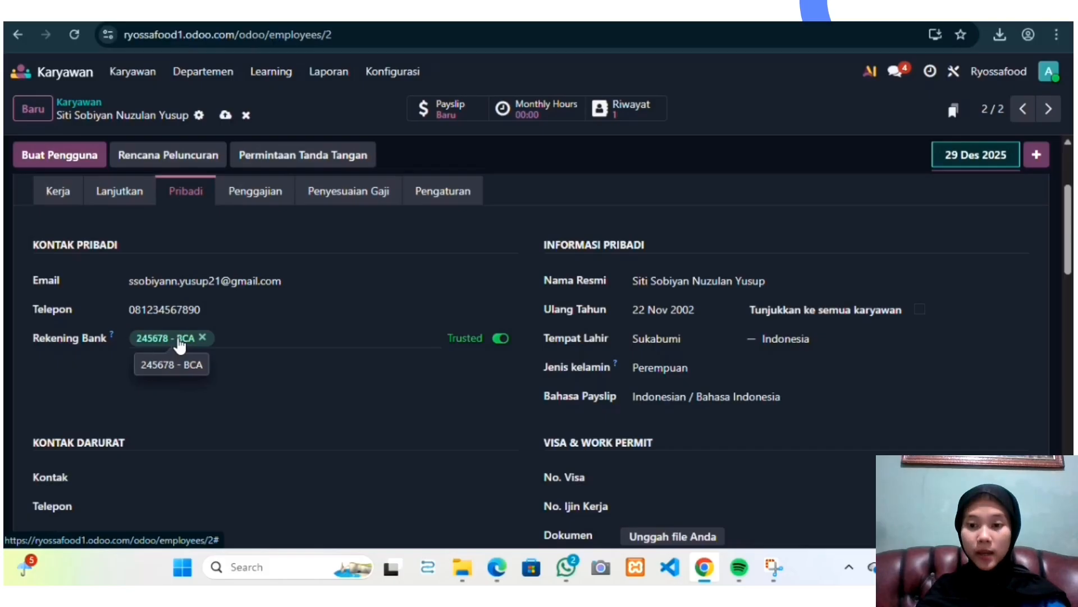
{"action": "scroll", "coordinate": [241, 359], "scroll_direction": "down", "scroll_amount": 3}
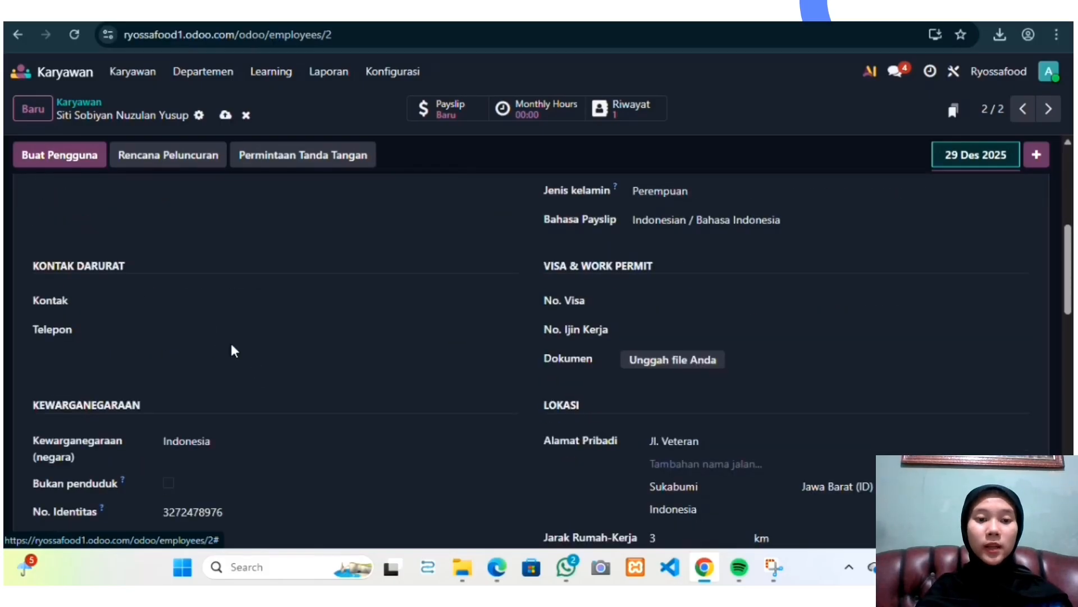
Step: Upload the Salinan Kartu ID PDF as the employee's ID card copy document
{"action": "scroll", "coordinate": [228, 339], "scroll_direction": "down", "scroll_amount": 3}
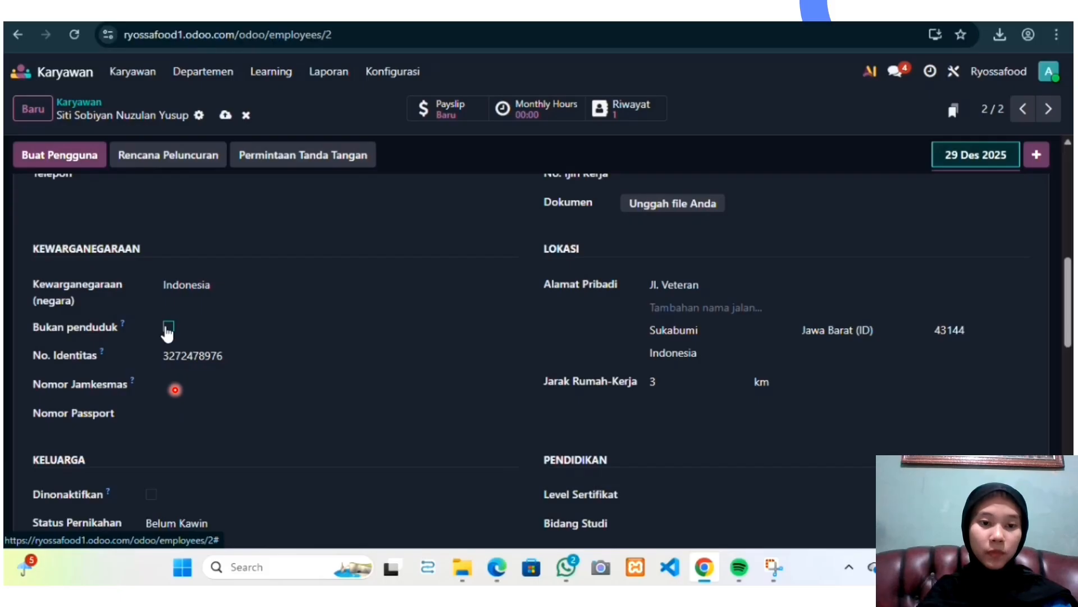
{"action": "scroll", "coordinate": [213, 371], "scroll_direction": "down", "scroll_amount": 1}
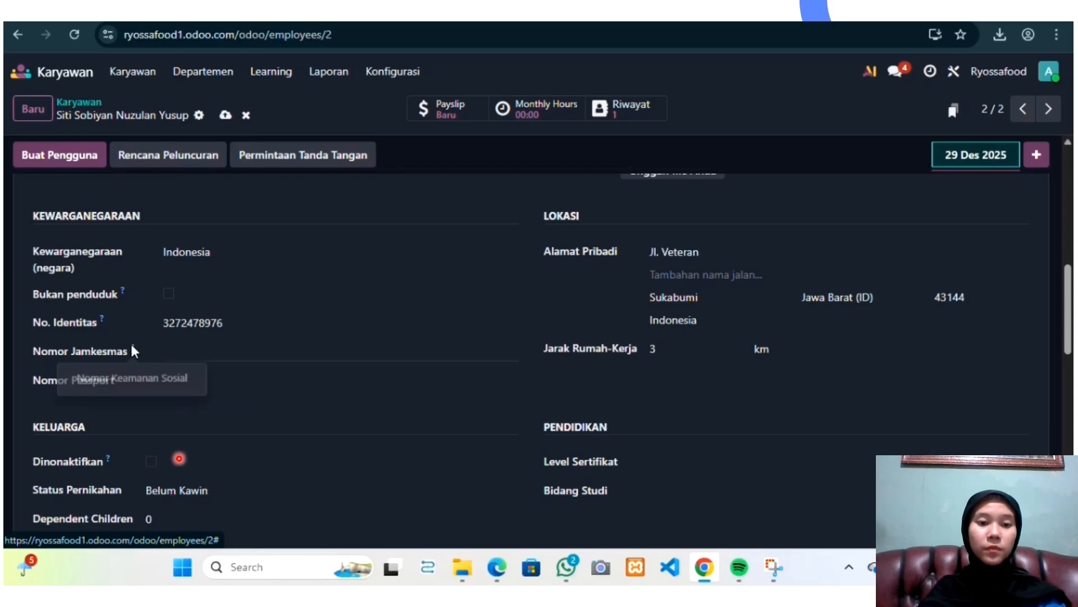
{"action": "scroll", "coordinate": [188, 348], "scroll_direction": "down", "scroll_amount": 5}
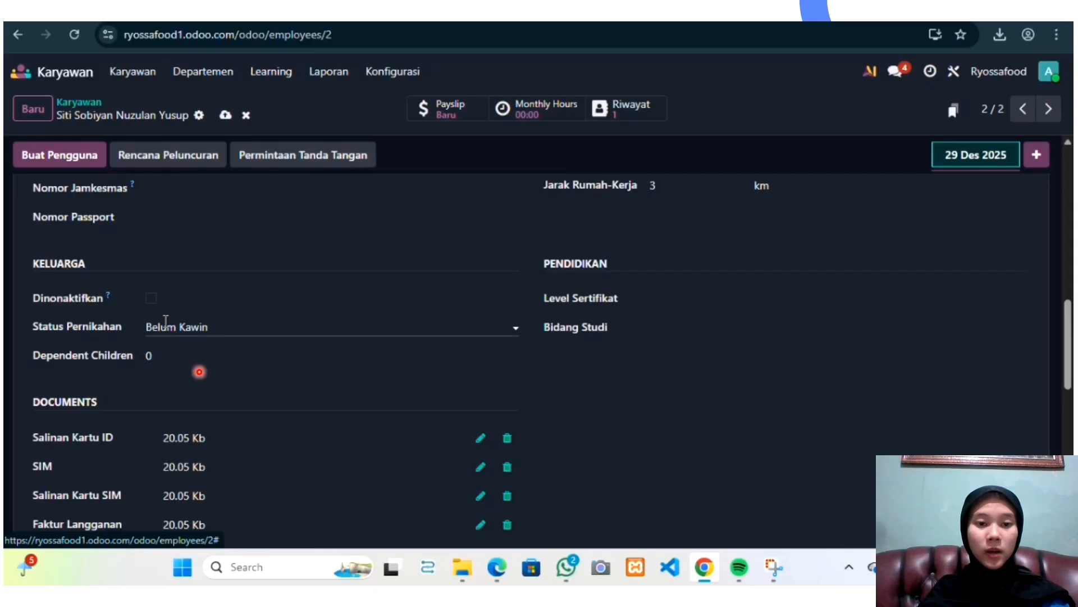
{"action": "scroll", "coordinate": [200, 371], "scroll_direction": "down", "scroll_amount": 3}
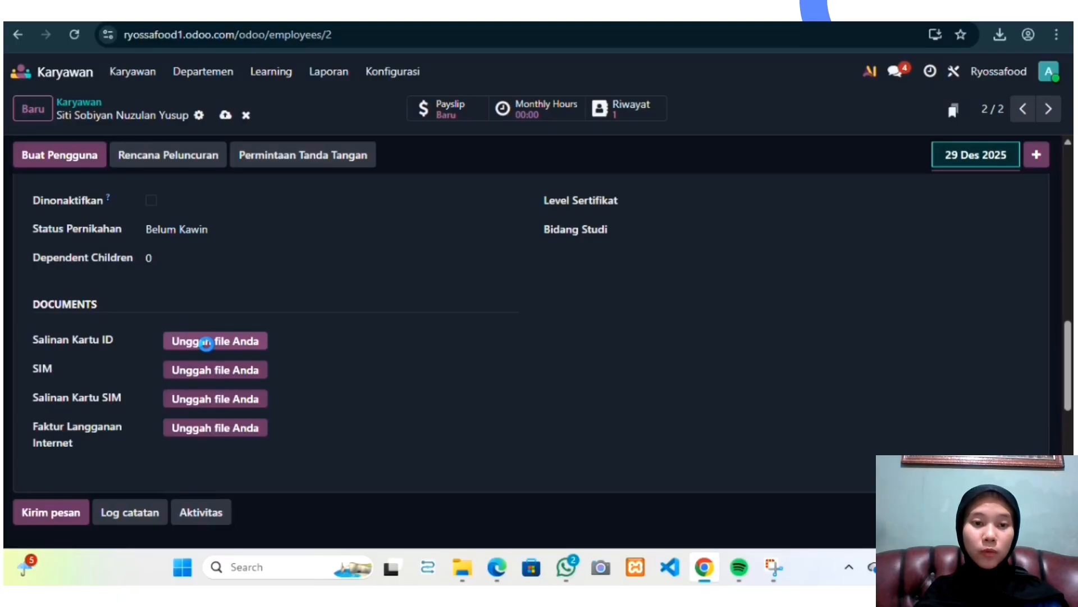
{"action": "left_click", "coordinate": [206, 342]}
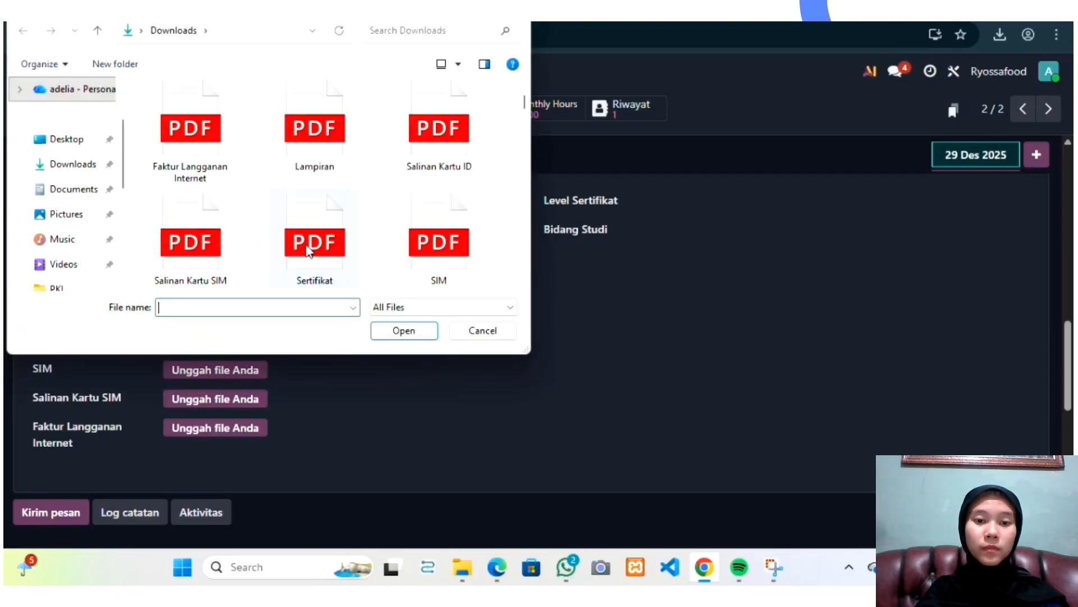
{"action": "left_click", "coordinate": [436, 149]}
{"action": "left_click", "coordinate": [404, 330]}
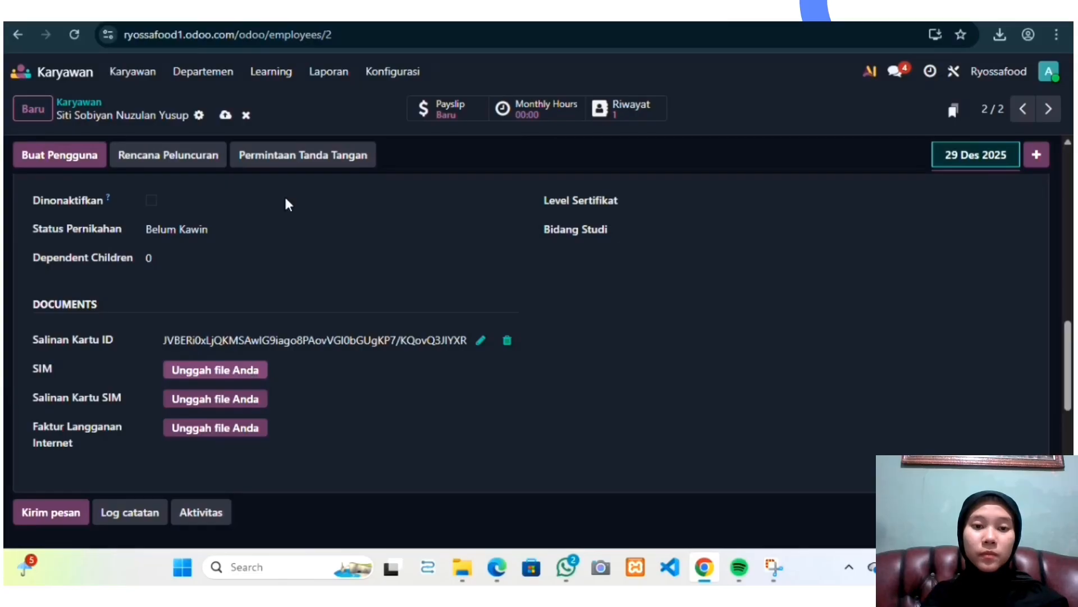
Step: Upload the SIM and Salinan Kartu SIM PDFs into the driving licence and licence copy document fields
{"action": "scroll", "coordinate": [286, 199], "scroll_direction": "down", "scroll_amount": 5}
{"action": "double_click", "coordinate": [406, 219]}
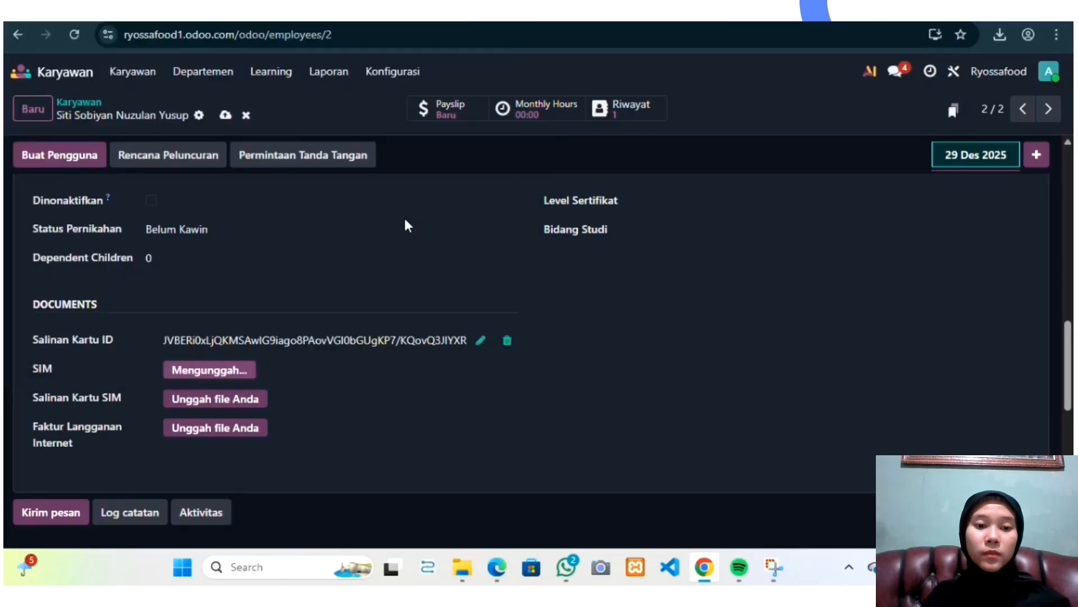
{"action": "left_click", "coordinate": [241, 396]}
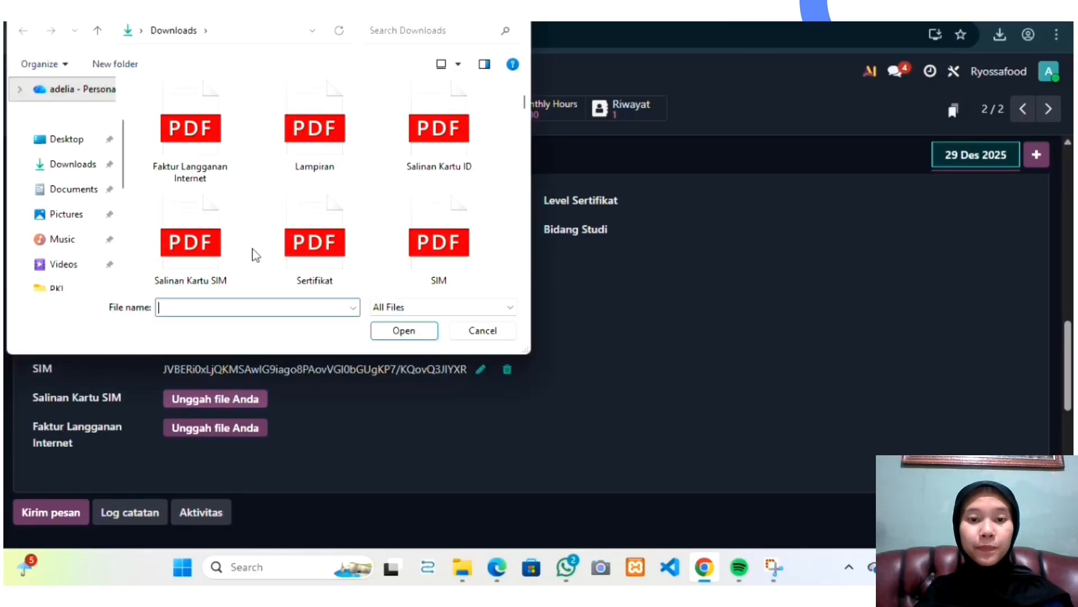
{"action": "double_click", "coordinate": [207, 241]}
Step: Upload the Faktur Langganan Internet PDF as the internet subscription invoice document
{"action": "left_click", "coordinate": [220, 430]}
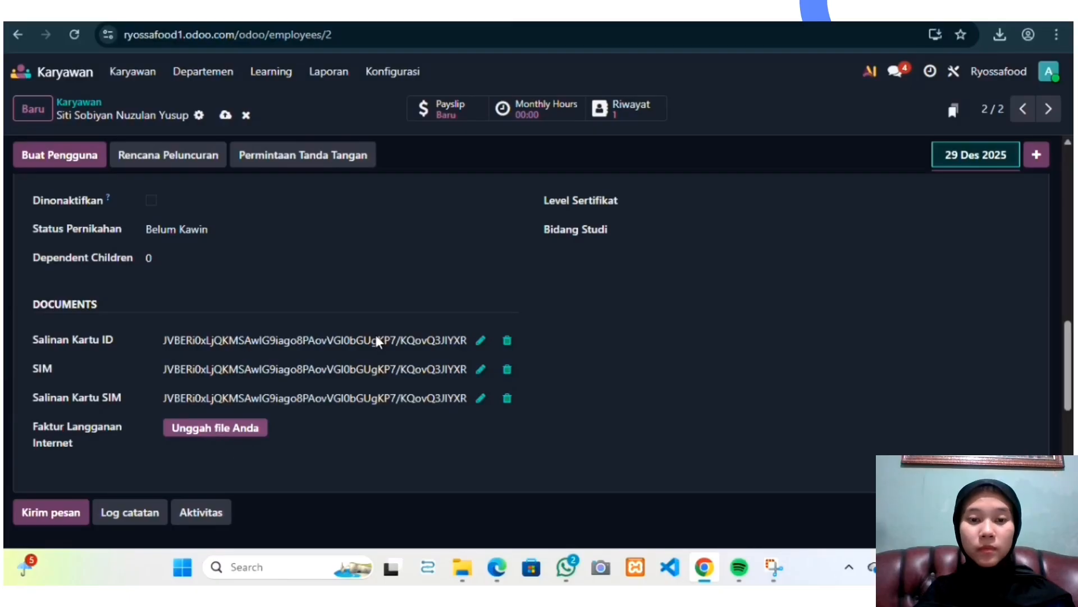
{"action": "scroll", "coordinate": [264, 216], "scroll_direction": "down", "scroll_amount": 3}
{"action": "double_click", "coordinate": [206, 128]}
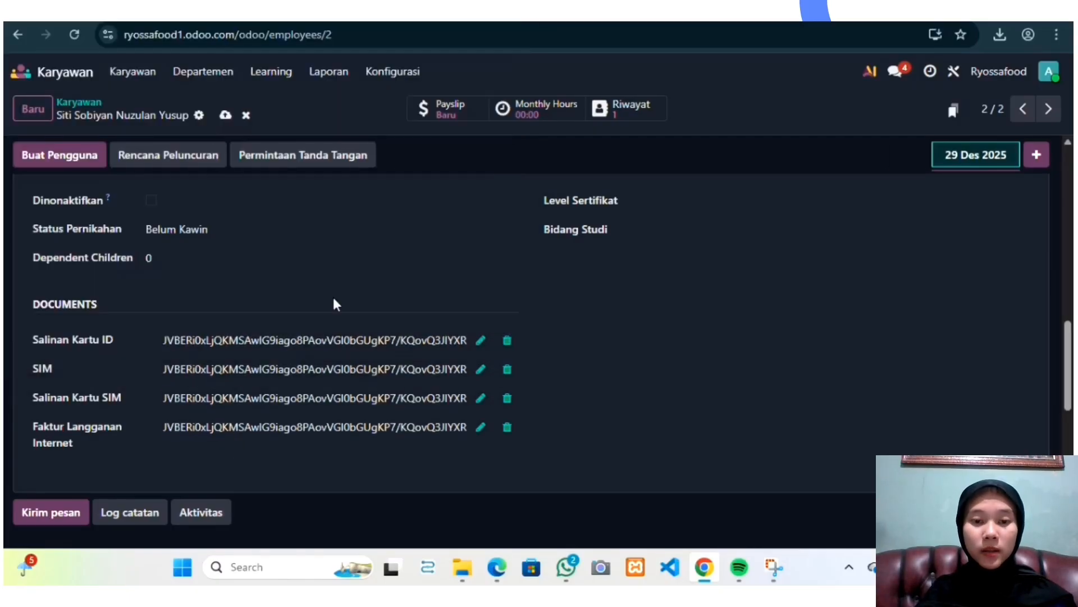
Step: Review the personal information, location, family details and uploaded documents on the Pribadi tab
{"action": "scroll", "coordinate": [599, 335], "scroll_direction": "up", "scroll_amount": 8}
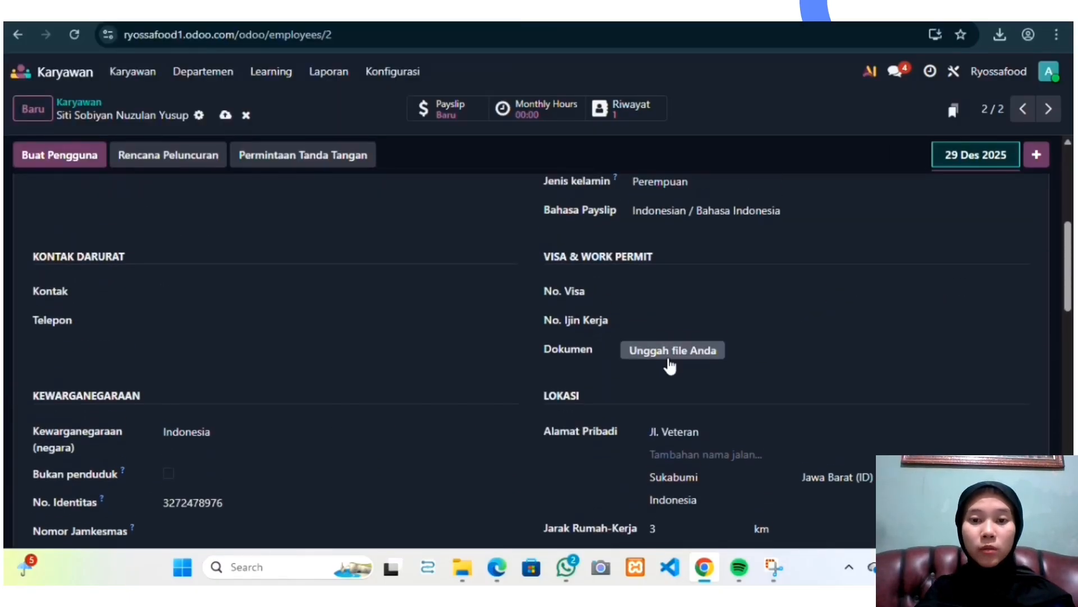
{"action": "scroll", "coordinate": [669, 365], "scroll_direction": "up", "scroll_amount": 4}
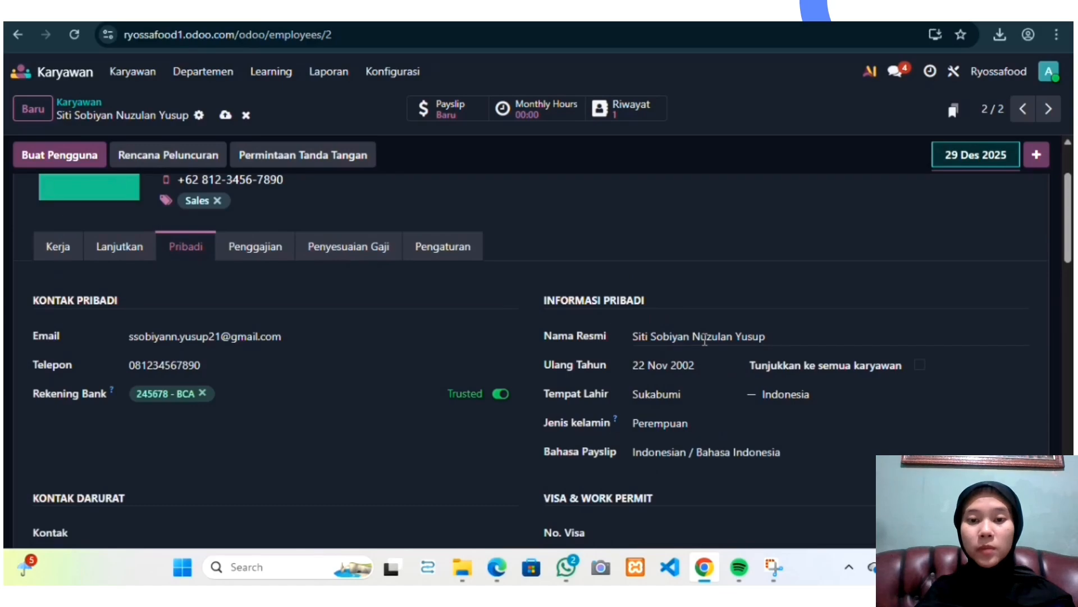
{"action": "left_click", "coordinate": [782, 337]}
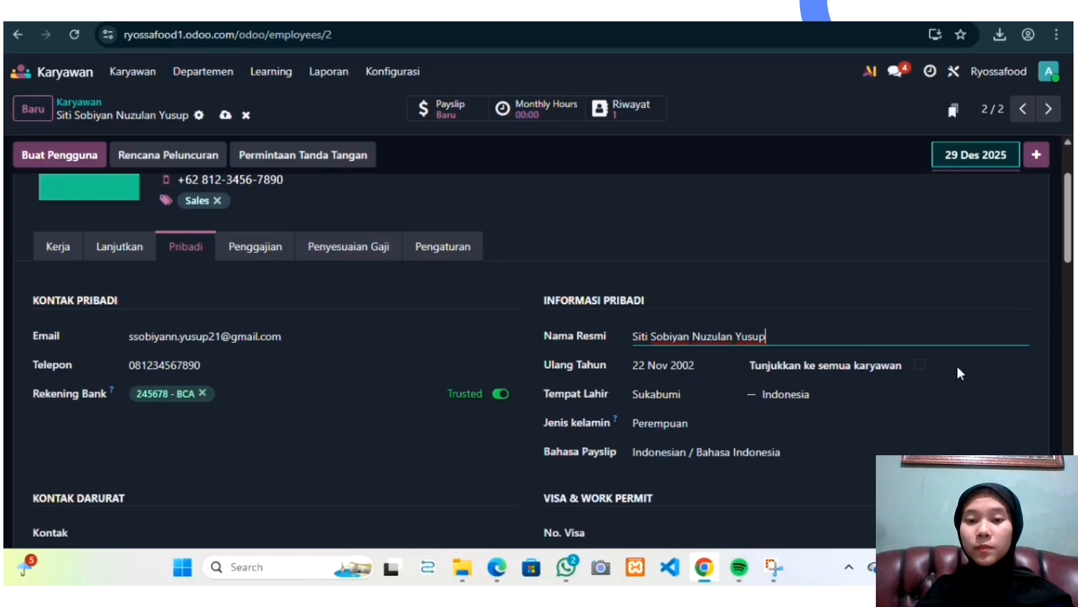
{"action": "scroll", "coordinate": [951, 382], "scroll_direction": "down", "scroll_amount": 2}
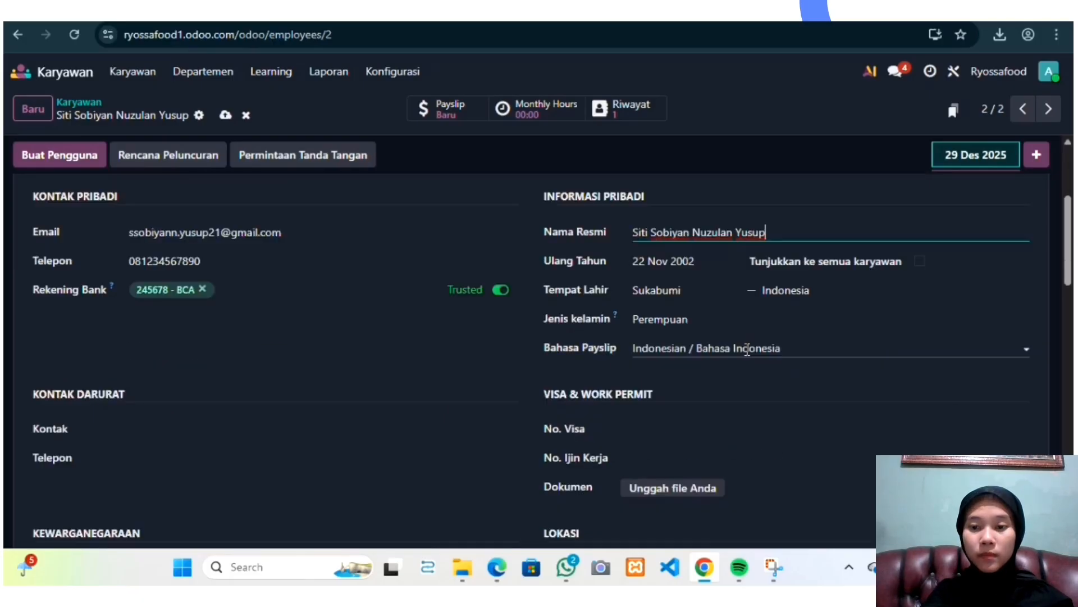
{"action": "scroll", "coordinate": [804, 351], "scroll_direction": "down", "scroll_amount": 2}
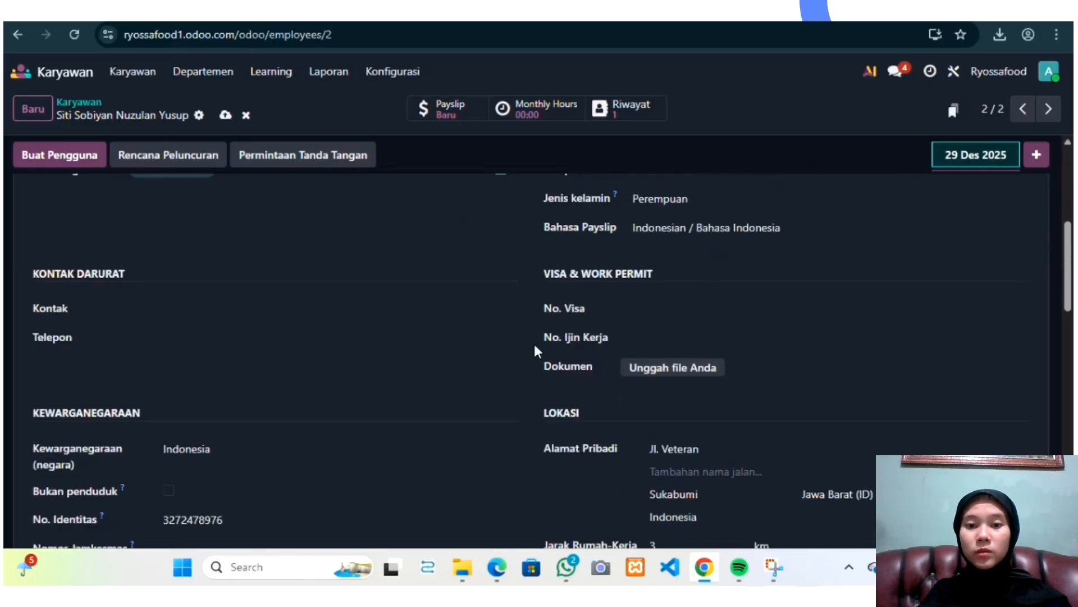
{"action": "scroll", "coordinate": [758, 363], "scroll_direction": "down", "scroll_amount": 3}
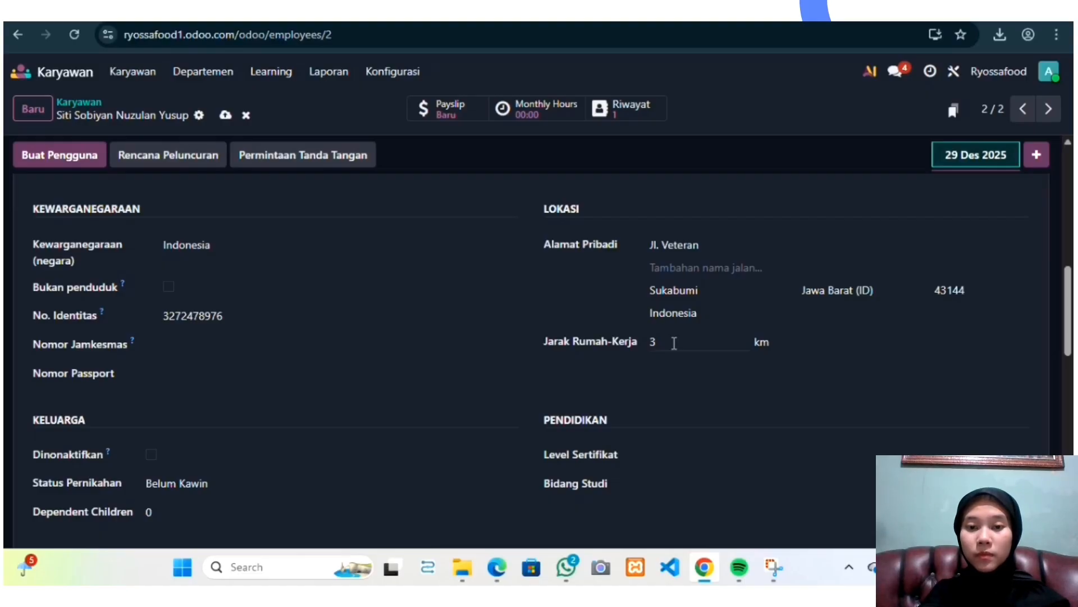
{"action": "scroll", "coordinate": [571, 393], "scroll_direction": "down", "scroll_amount": 2}
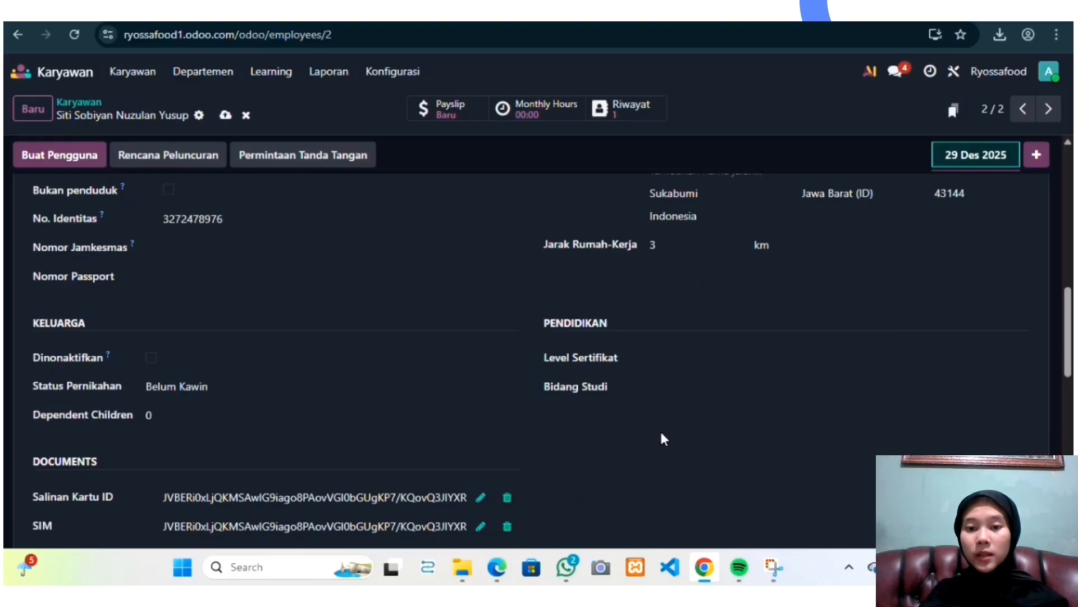
{"action": "scroll", "coordinate": [626, 428], "scroll_direction": "down", "scroll_amount": 5}
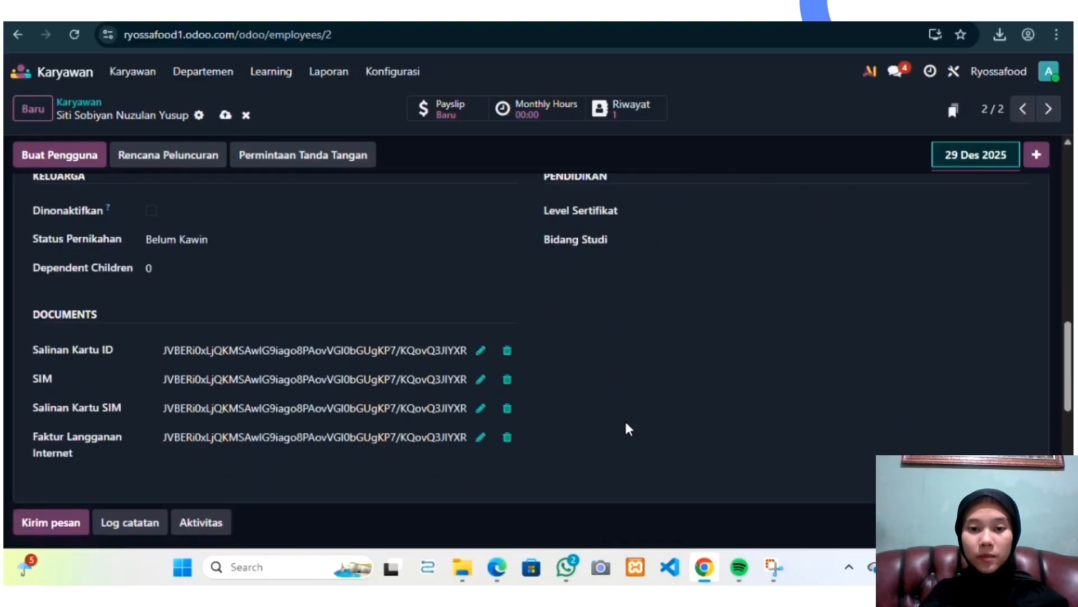
{"action": "scroll", "coordinate": [626, 428], "scroll_direction": "up", "scroll_amount": 6}
{"action": "scroll", "coordinate": [628, 428], "scroll_direction": "up", "scroll_amount": 12}
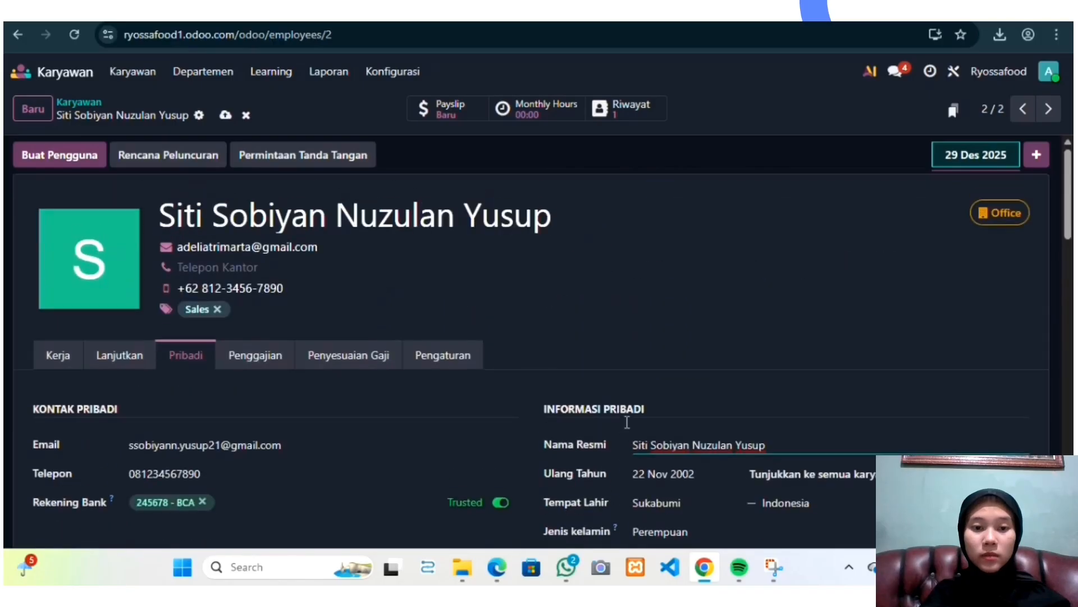
Step: On the Penggajian tab, set the contract start date to 29 December 2025
{"action": "left_click", "coordinate": [247, 357]}
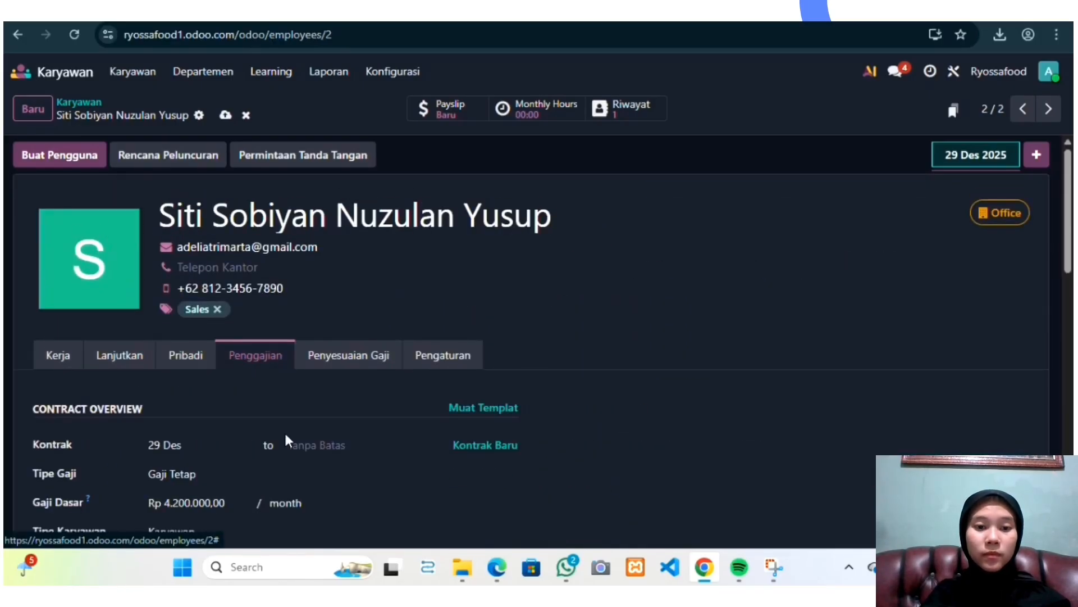
{"action": "scroll", "coordinate": [284, 431], "scroll_direction": "down", "scroll_amount": 3}
{"action": "left_click", "coordinate": [183, 279]}
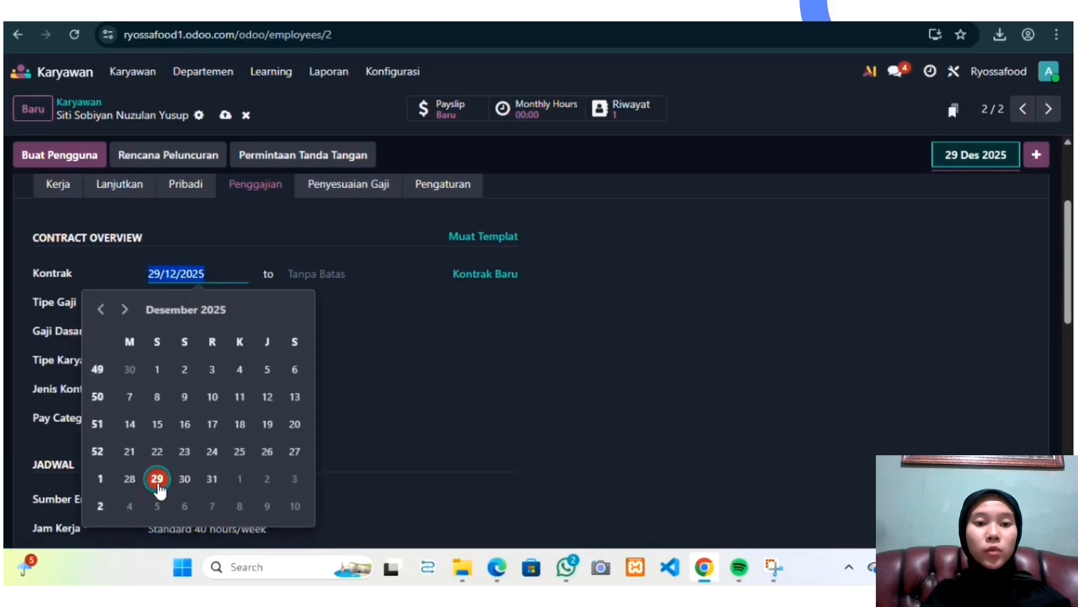
{"action": "left_click", "coordinate": [158, 479]}
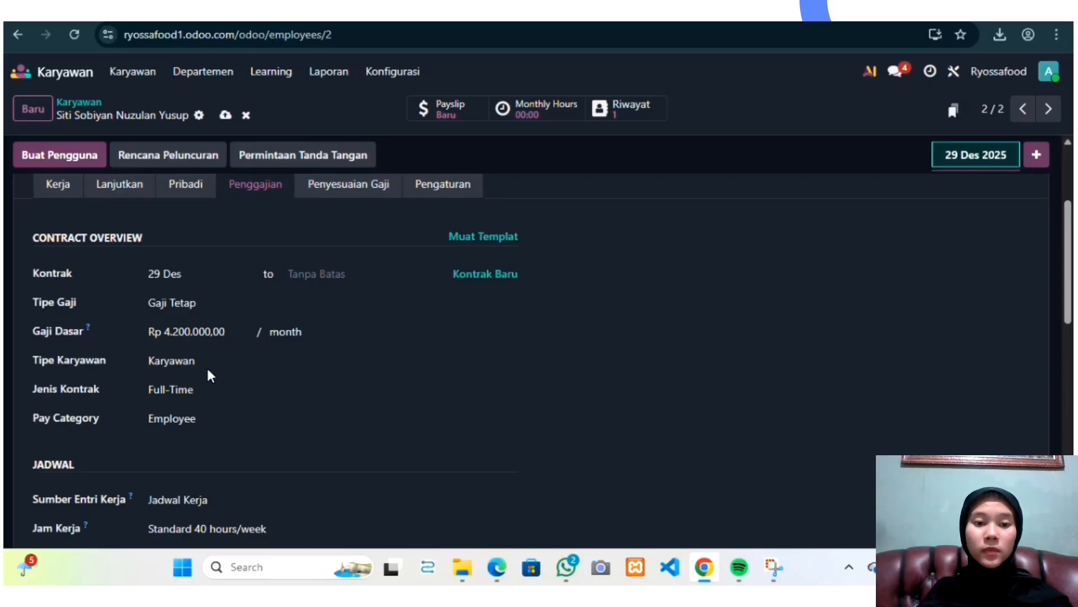
Step: Set the contract type (Jenis Kontrak) to Full-Time
{"action": "left_click", "coordinate": [206, 393]}
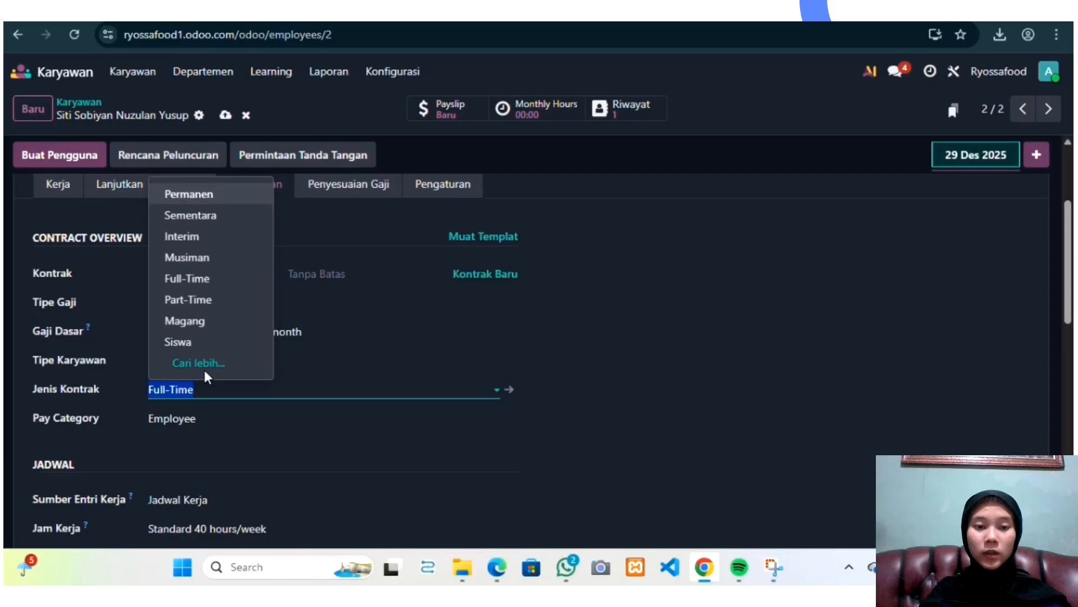
{"action": "left_click", "coordinate": [202, 279]}
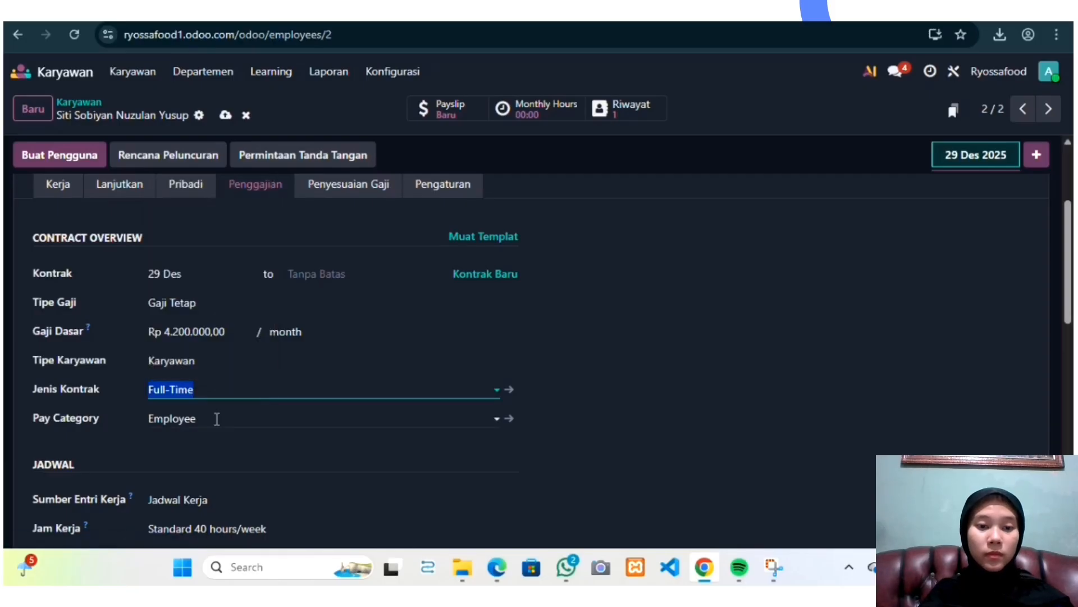
{"action": "scroll", "coordinate": [201, 433], "scroll_direction": "down", "scroll_amount": 2}
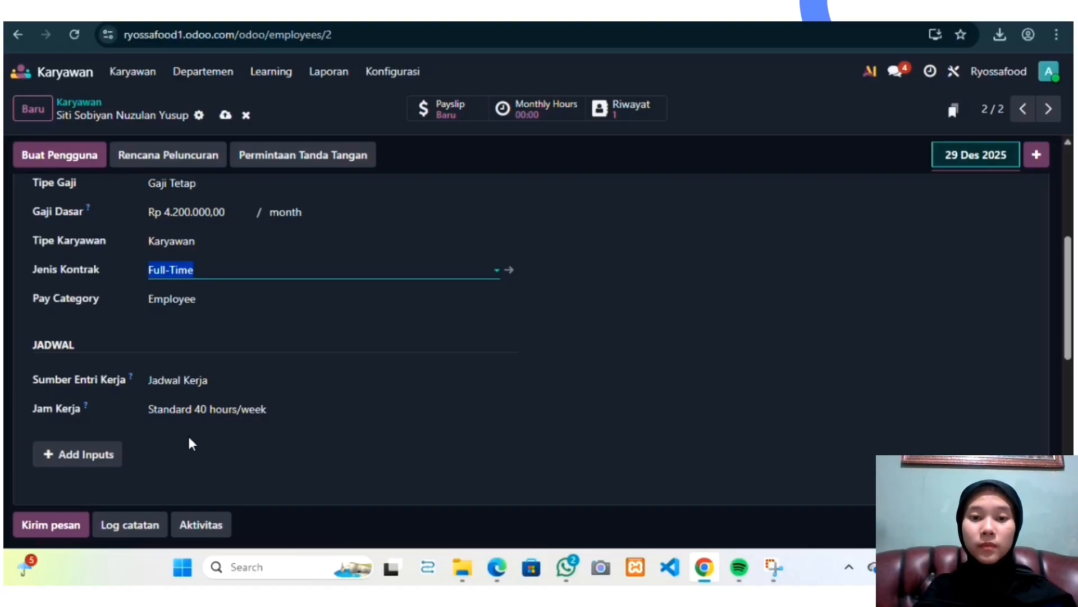
Step: Open the Penyesuaian Gaji tab to view the employee's salary adjustments
{"action": "scroll", "coordinate": [396, 353], "scroll_direction": "up", "scroll_amount": 3}
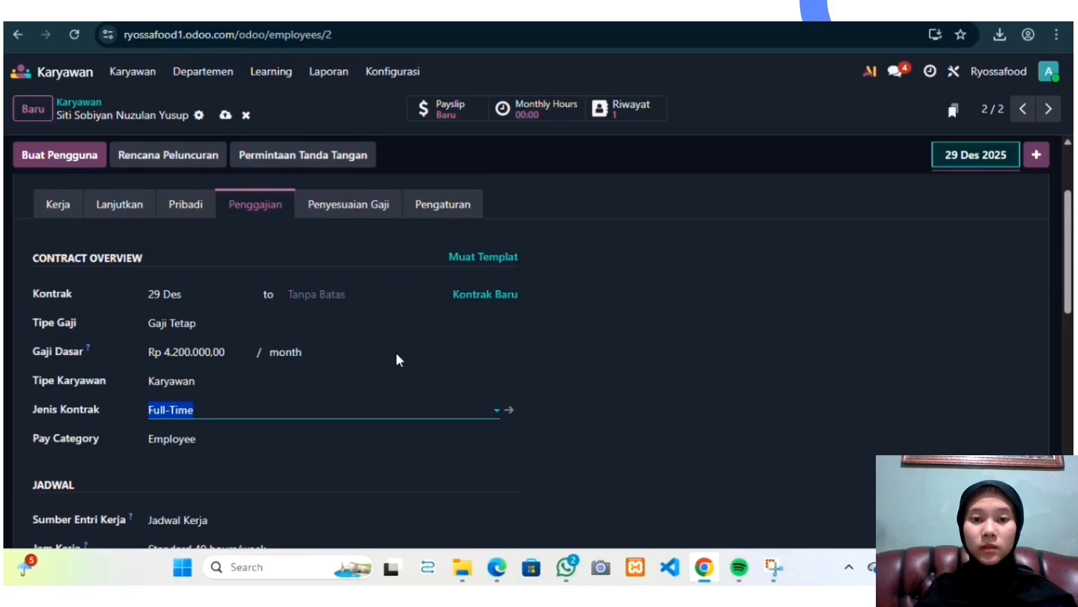
{"action": "scroll", "coordinate": [396, 352], "scroll_direction": "up", "scroll_amount": 3}
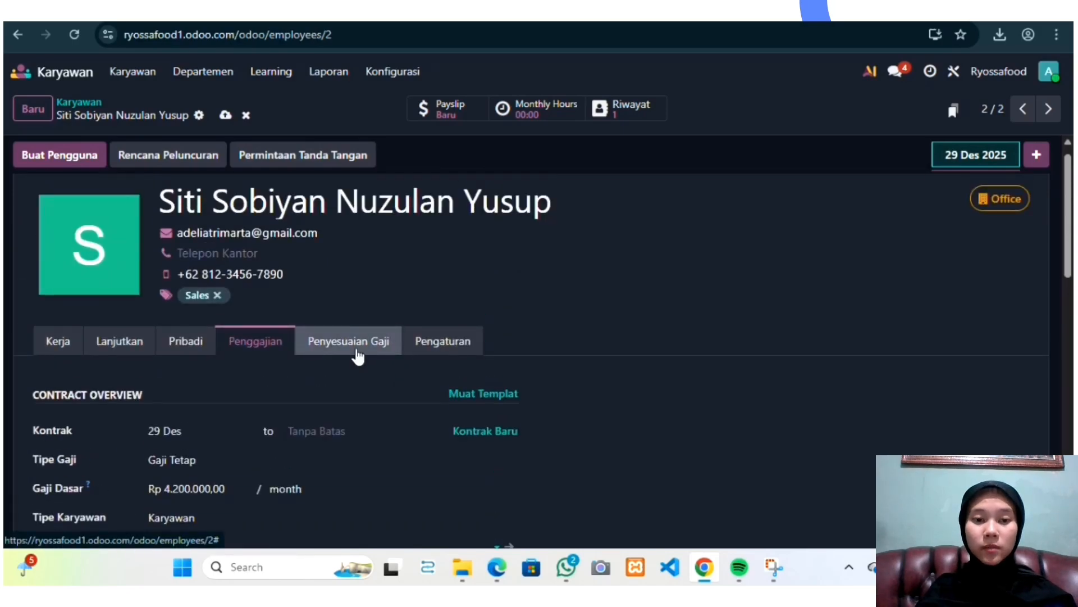
{"action": "left_click", "coordinate": [357, 353]}
{"action": "scroll", "coordinate": [488, 445], "scroll_direction": "down", "scroll_amount": 2}
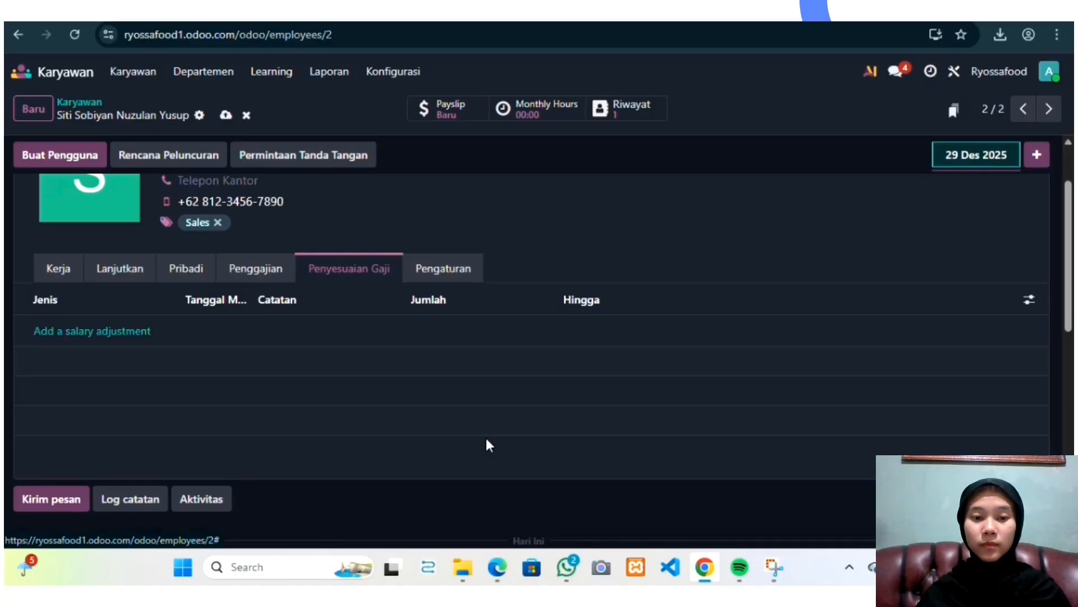
Step: Review the user, approver, planning and attendance settings on the Pengaturan tab
{"action": "left_click", "coordinate": [428, 273]}
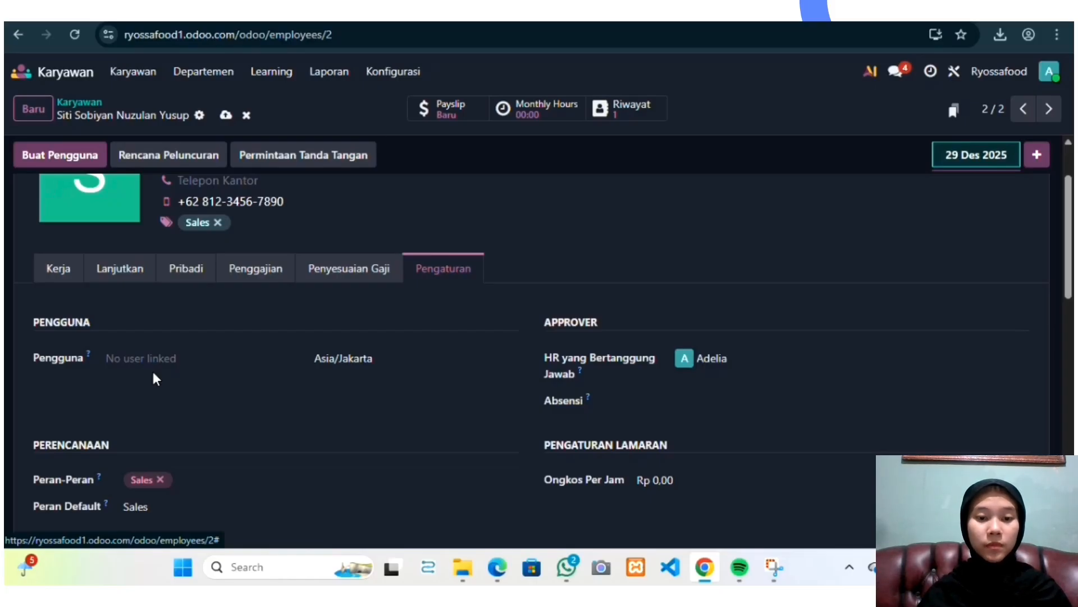
{"action": "scroll", "coordinate": [322, 393], "scroll_direction": "down", "scroll_amount": 3}
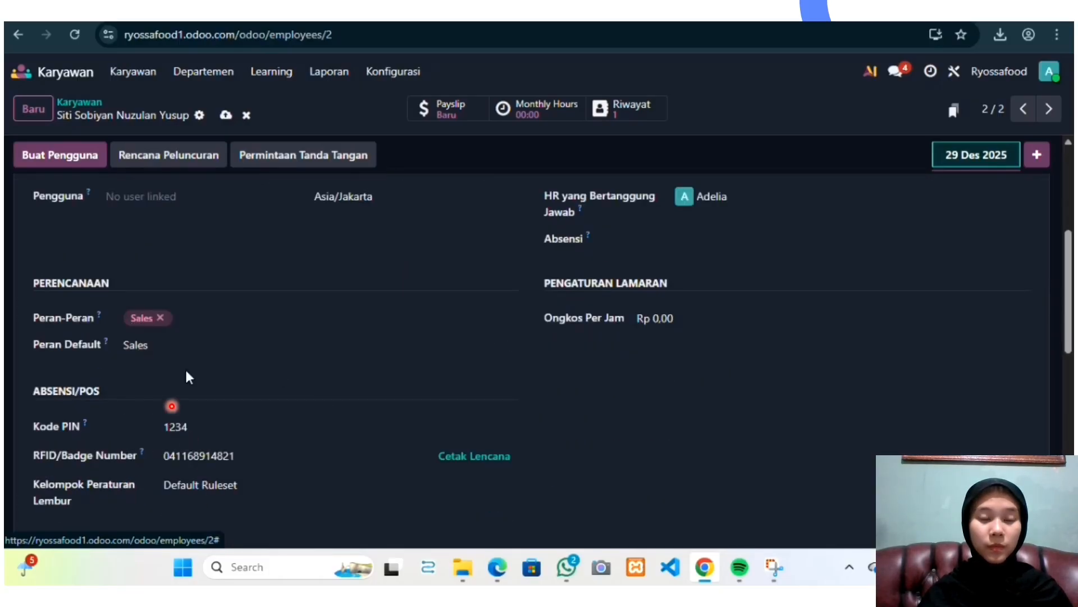
{"action": "scroll", "coordinate": [184, 367], "scroll_direction": "down", "scroll_amount": 1}
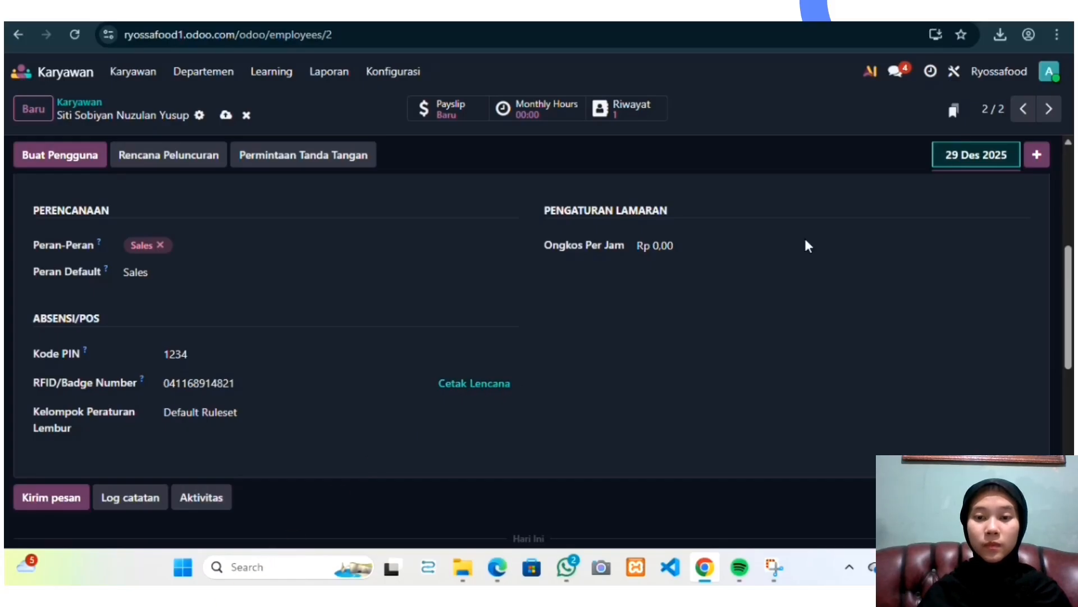
Step: Open the recently downloaded employee badge PDF from the browser's download history
{"action": "left_click", "coordinate": [1001, 35]}
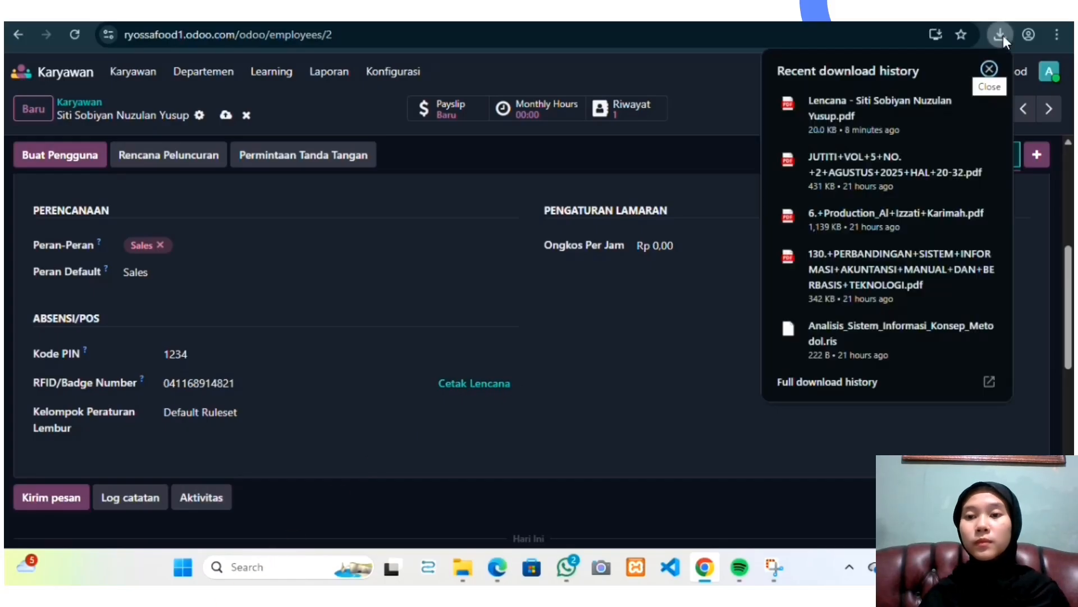
{"action": "left_click", "coordinate": [783, 106]}
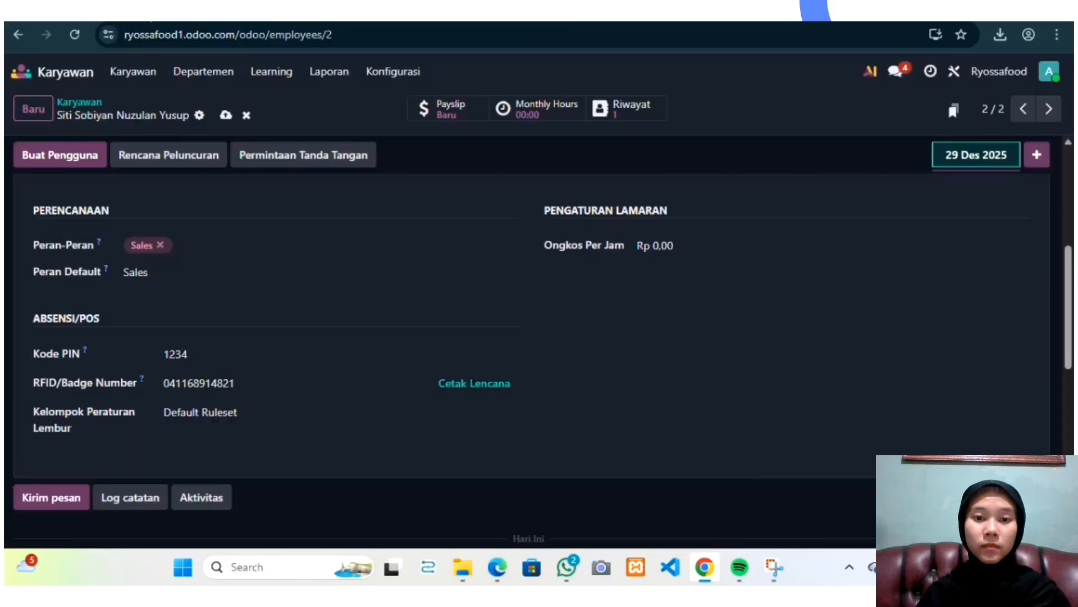
{"action": "scroll", "coordinate": [530, 306], "scroll_direction": "up", "scroll_amount": 5}
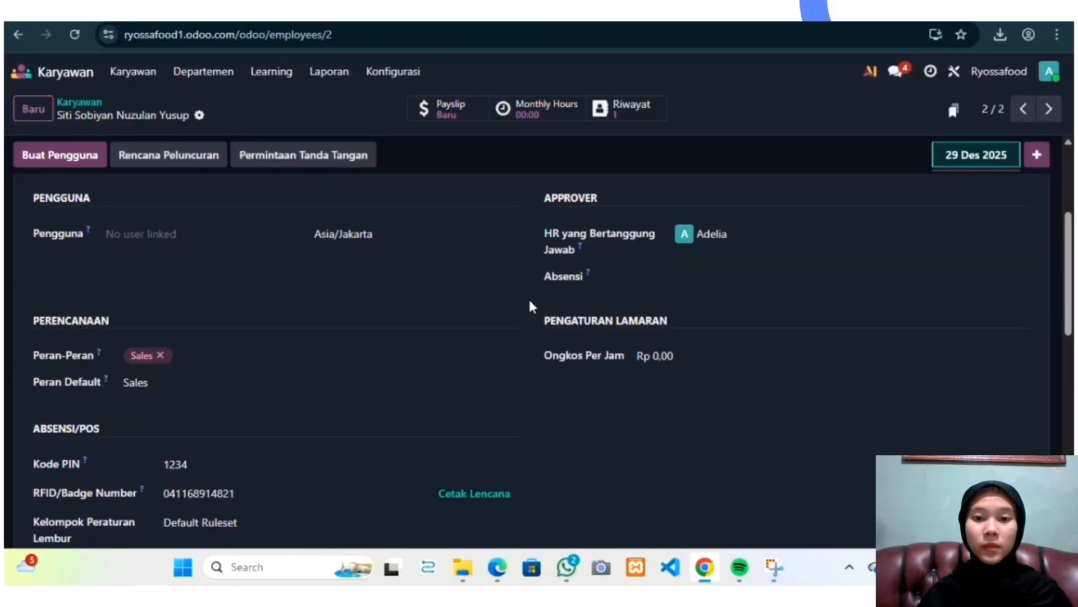
{"action": "scroll", "coordinate": [561, 320], "scroll_direction": "down", "scroll_amount": 2}
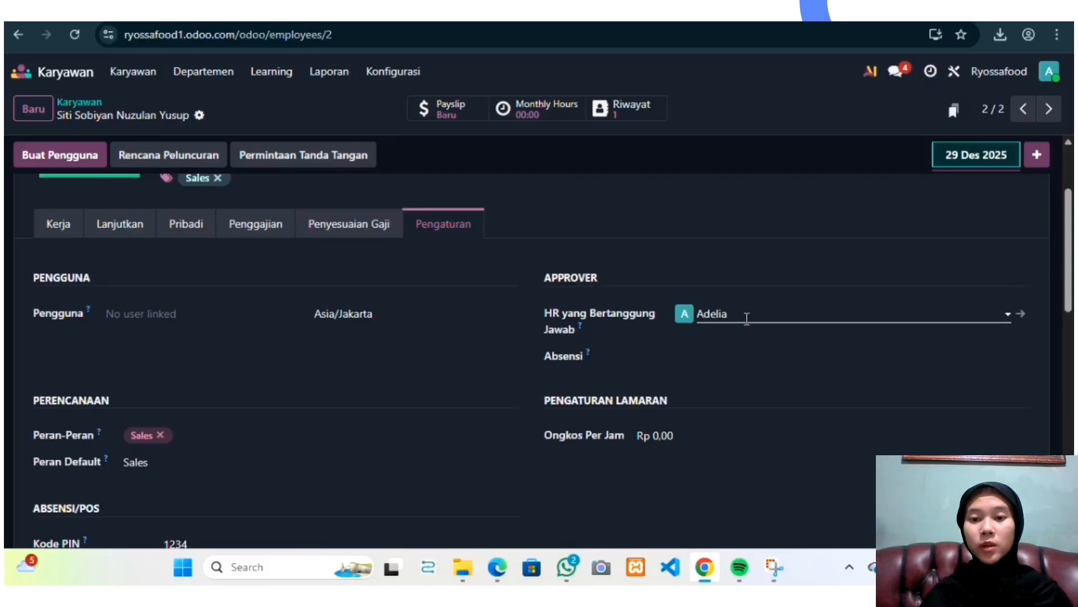
Step: Set both the responsible HR and attendance approvers to Adelia, and set the hourly cost to Rp 26.250
{"action": "left_click", "coordinate": [776, 321]}
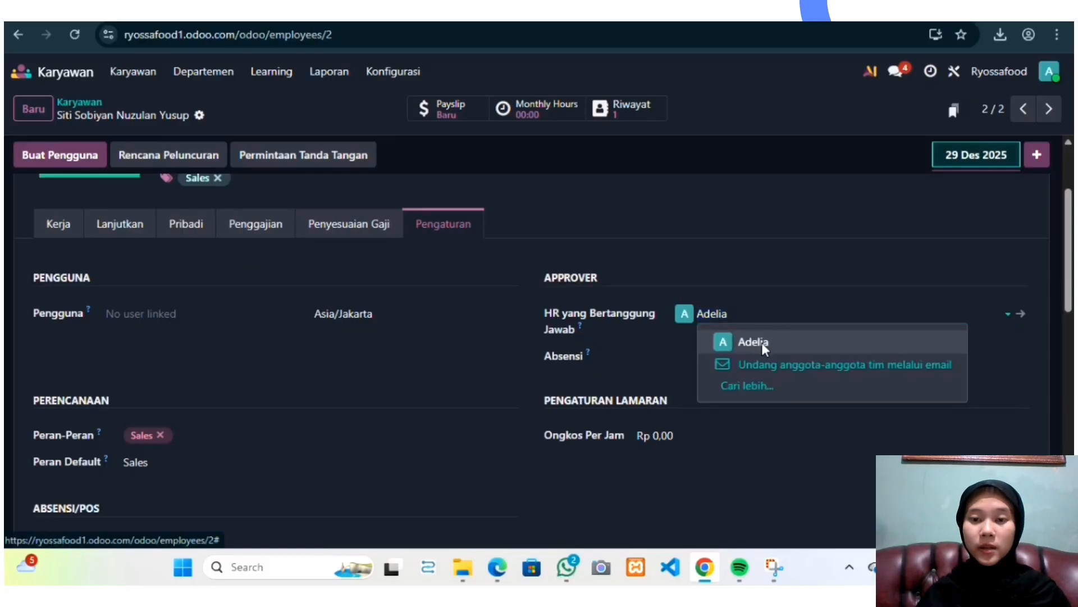
{"action": "left_click", "coordinate": [762, 342]}
{"action": "left_click", "coordinate": [706, 356]}
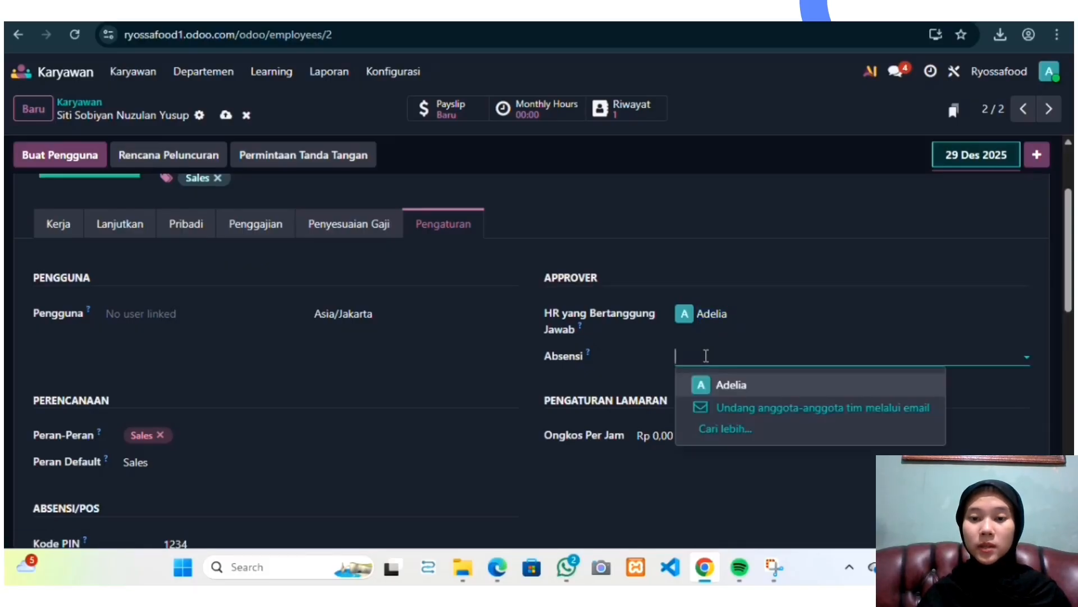
{"action": "left_click", "coordinate": [713, 385]}
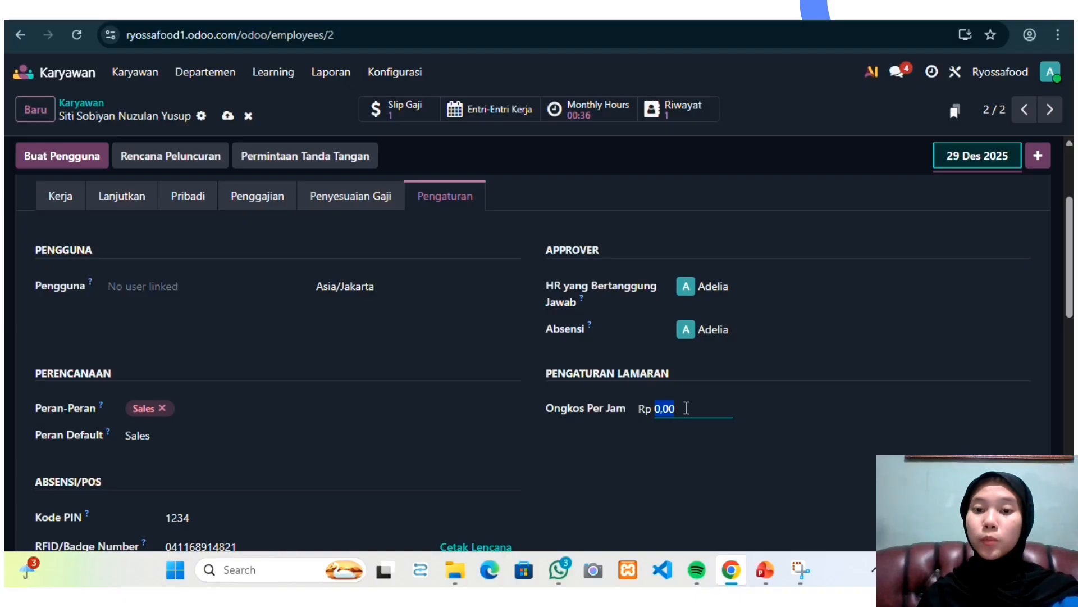
{"action": "type", "text": "26"}
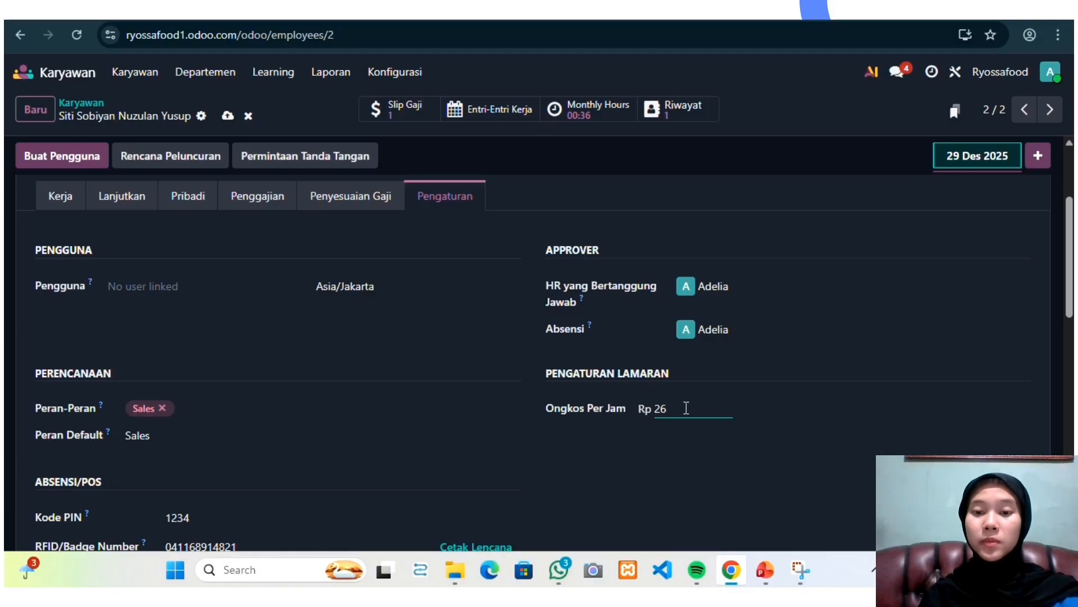
{"action": "type", "text": ".250"}
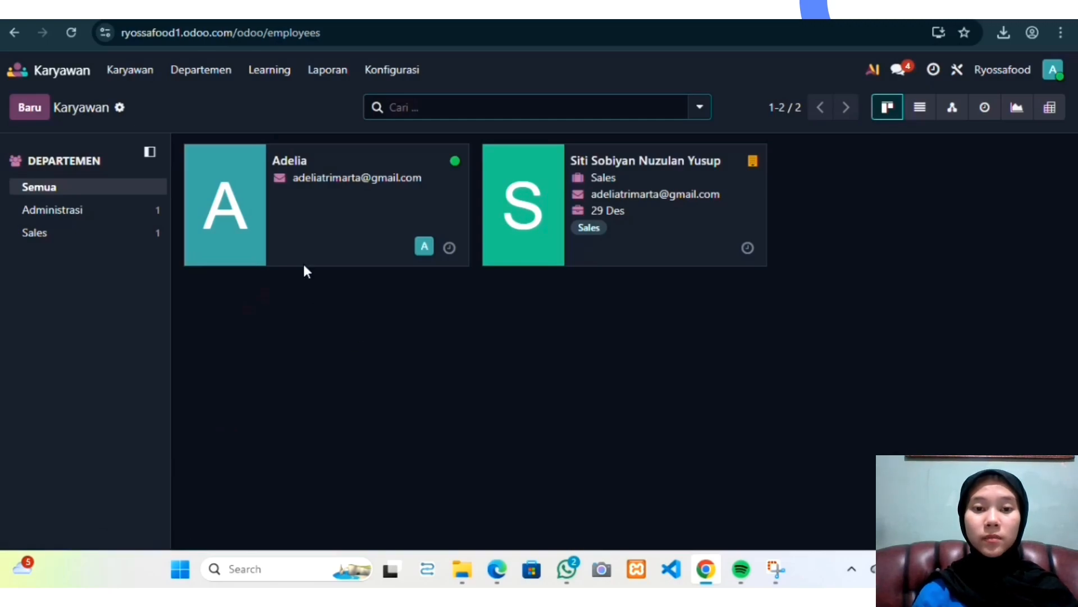
Step: Browse the employees listed under the Administrasi and Sales departments
{"action": "left_click", "coordinate": [213, 76]}
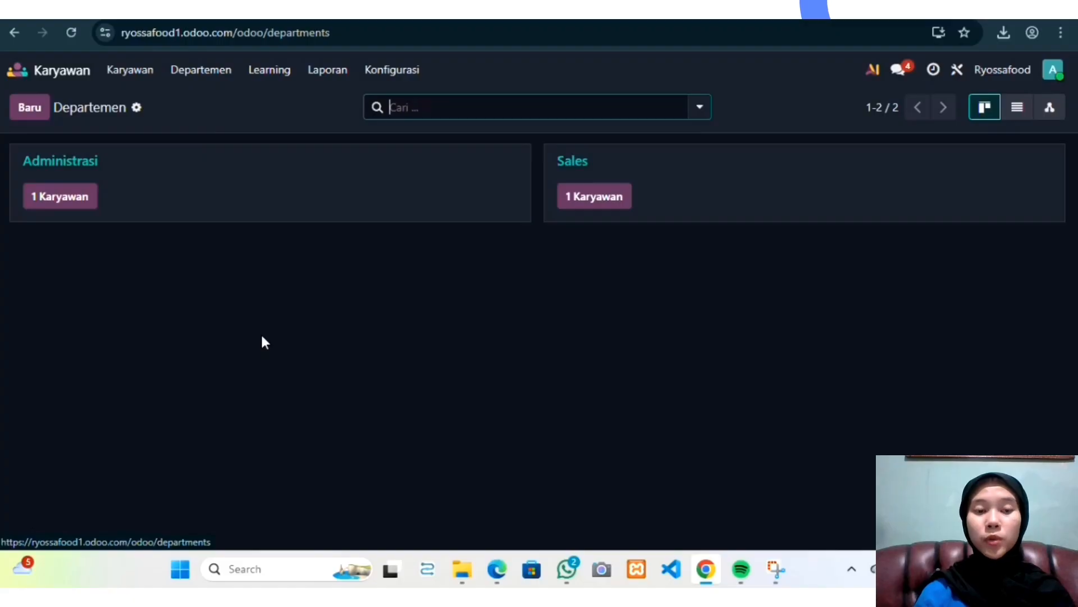
{"action": "left_click", "coordinate": [70, 199]}
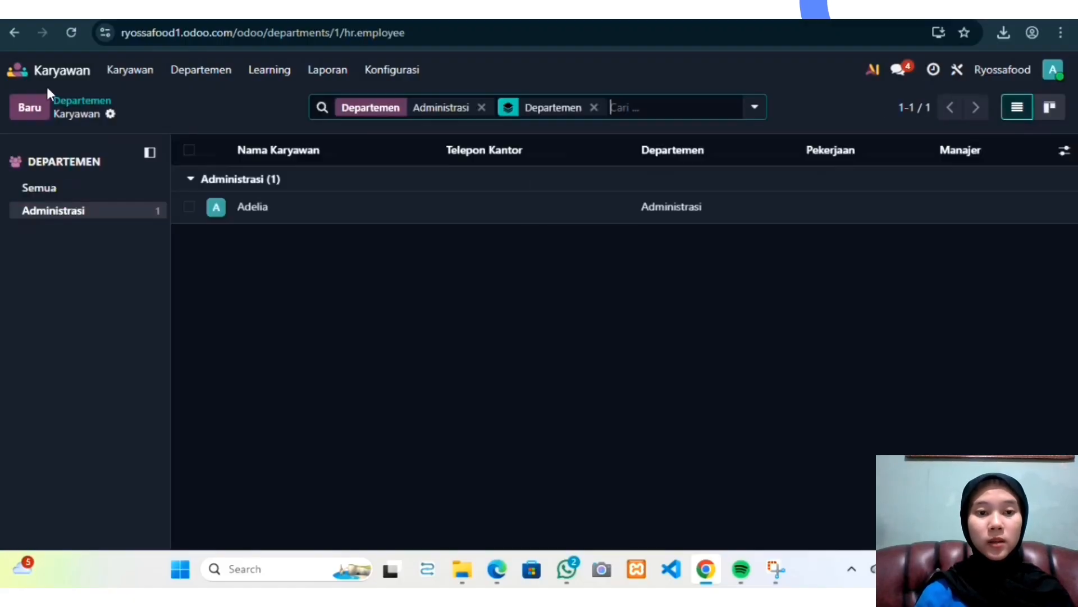
{"action": "left_click", "coordinate": [16, 33]}
{"action": "left_click", "coordinate": [600, 198]}
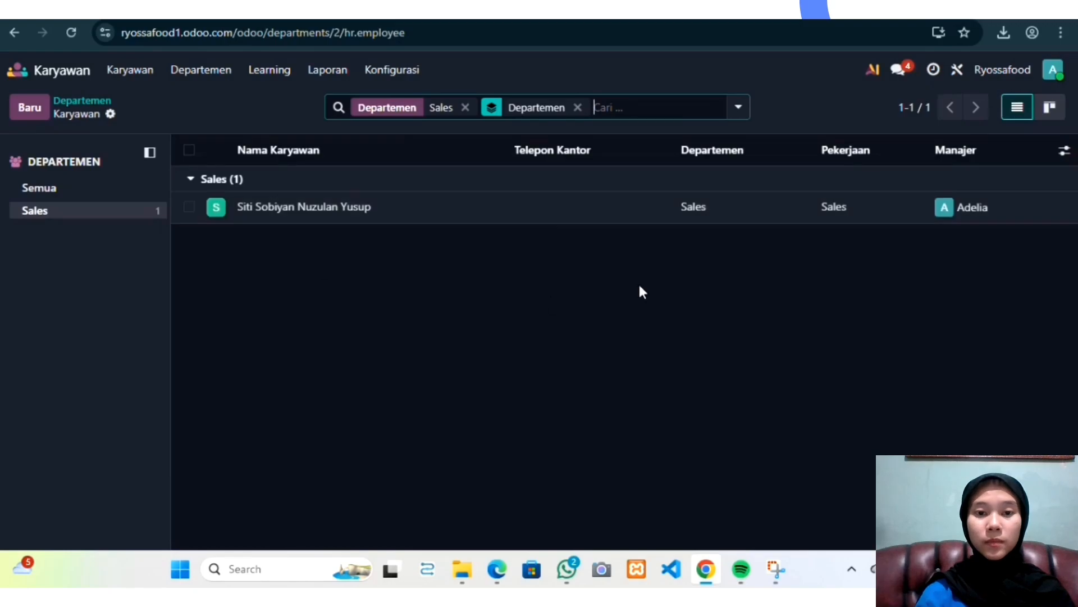
{"action": "left_click", "coordinate": [15, 33]}
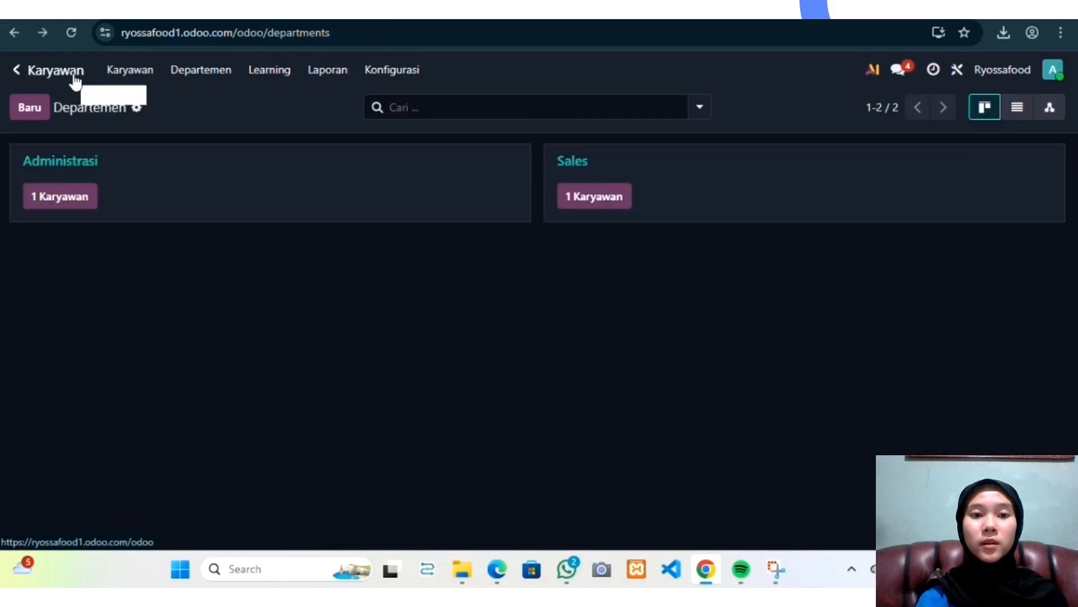
Step: Return to the employees list, go to the app home screen and open the Absensi app
{"action": "left_click", "coordinate": [126, 73]}
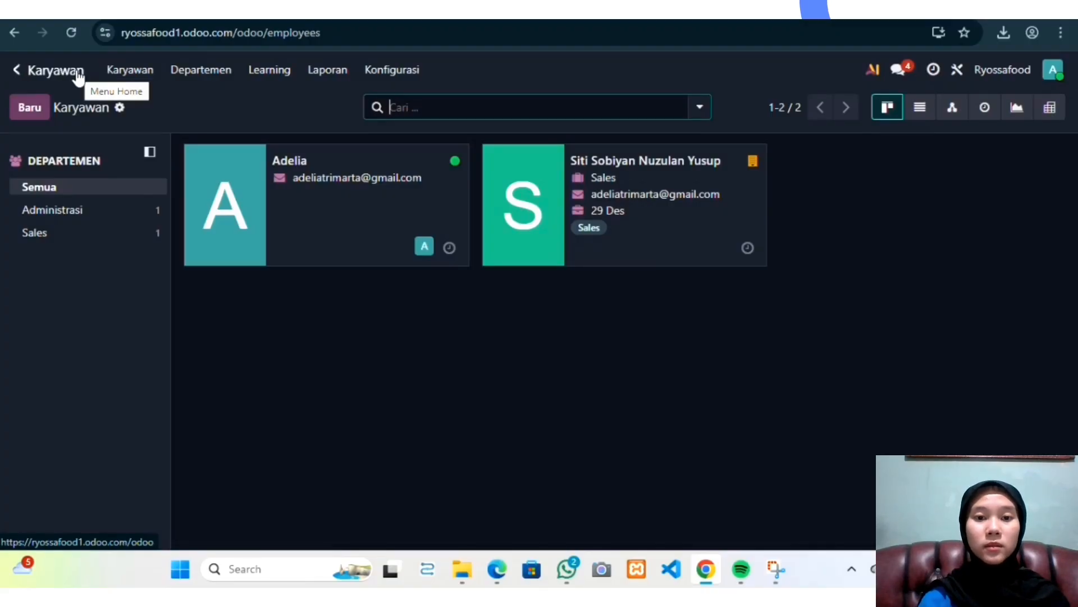
{"action": "left_click", "coordinate": [77, 72]}
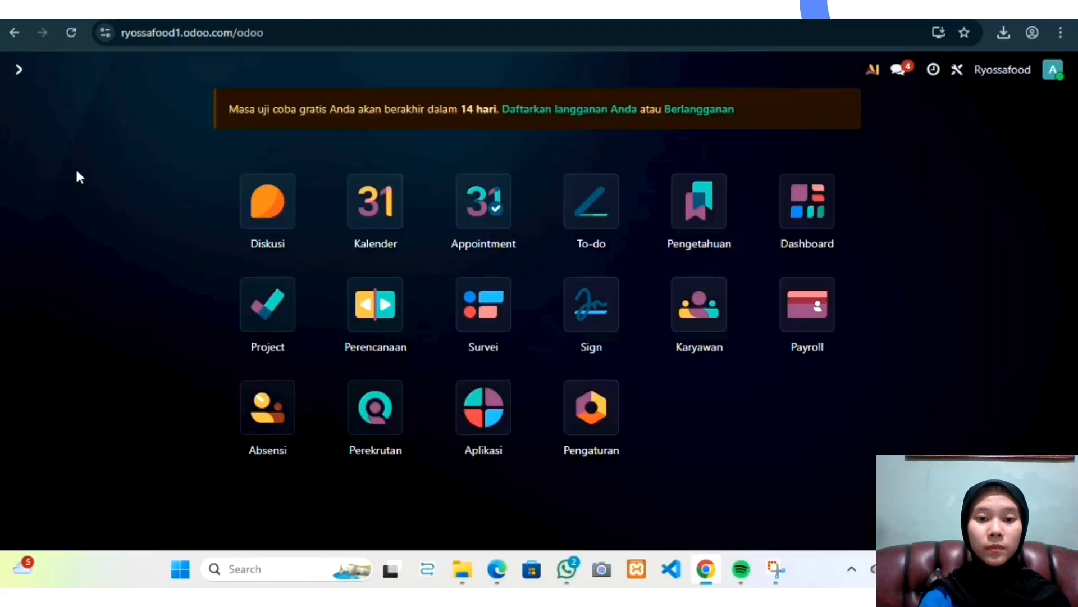
{"action": "left_click", "coordinate": [279, 409]}
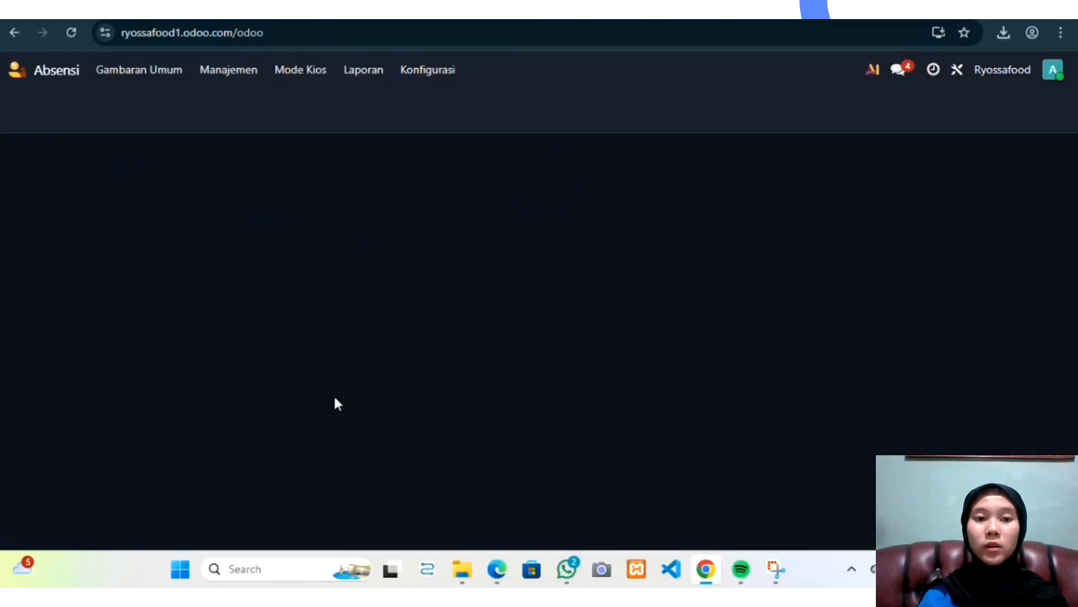